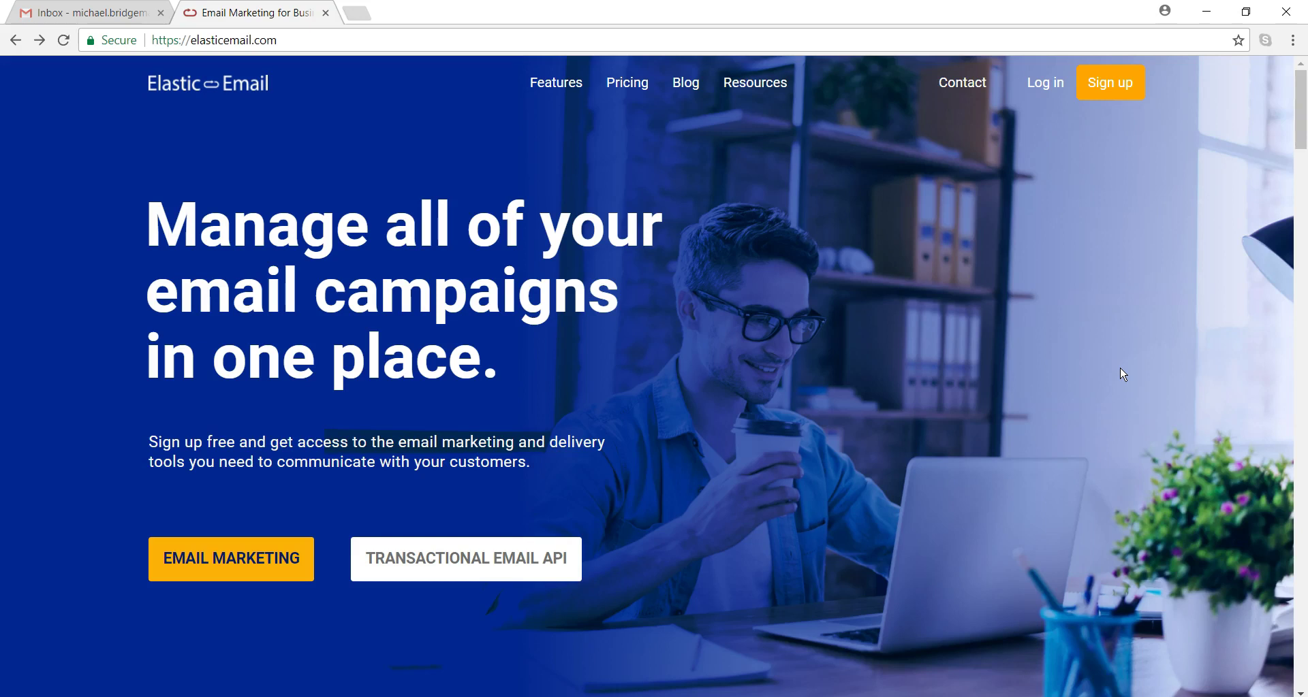
left_click(1110, 87)
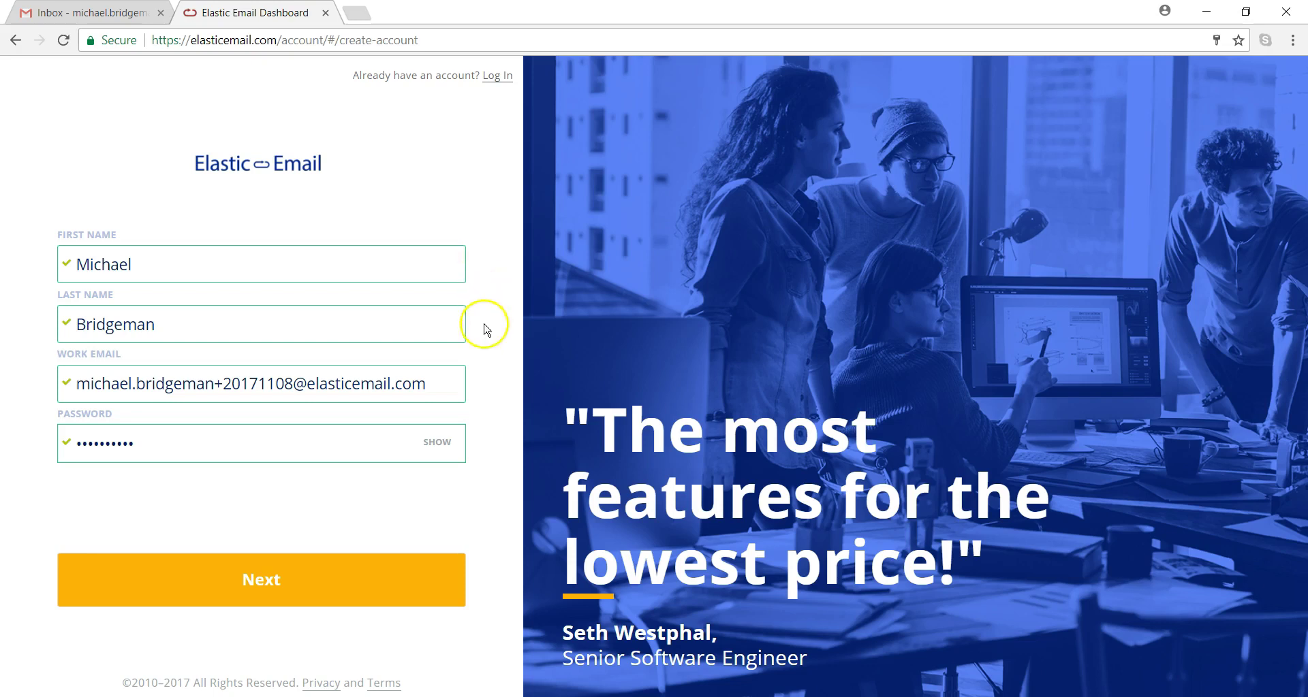
left_click(318, 574)
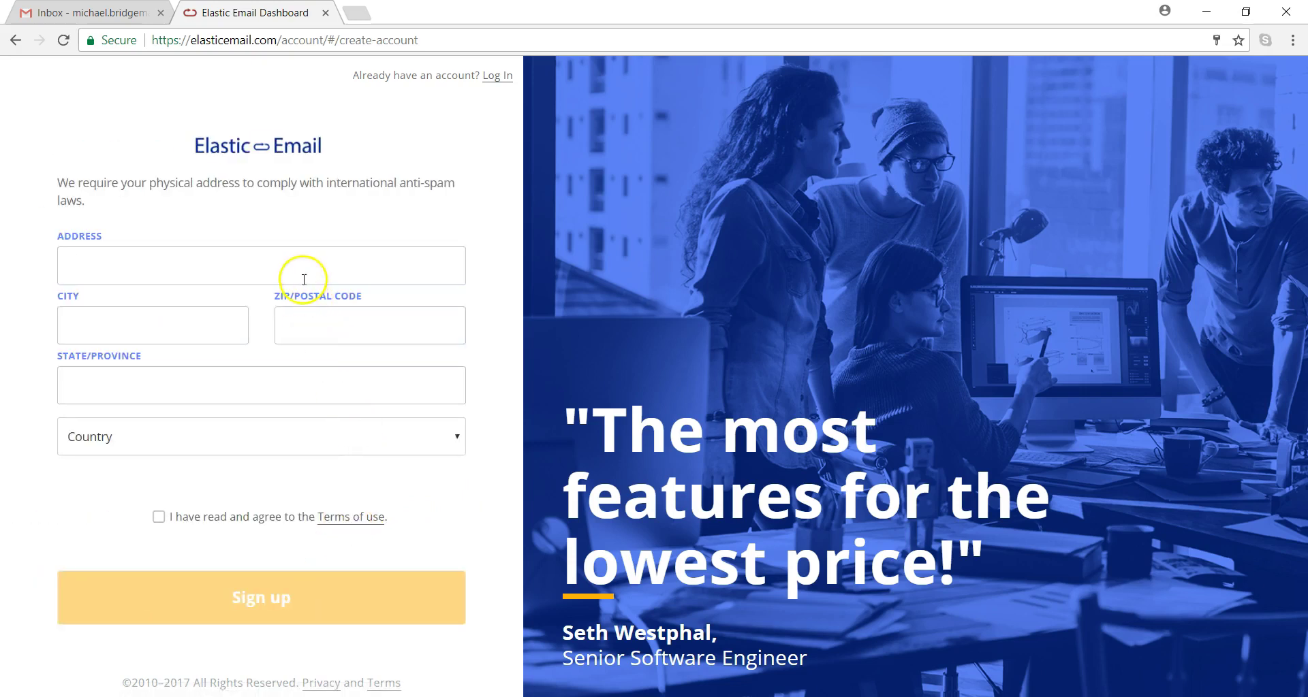
left_click(304, 279)
Enter city Dallas, postal code 76048 and state Texas.
key("Tab")
type("Dallas")
key("Tab")
type("76048")
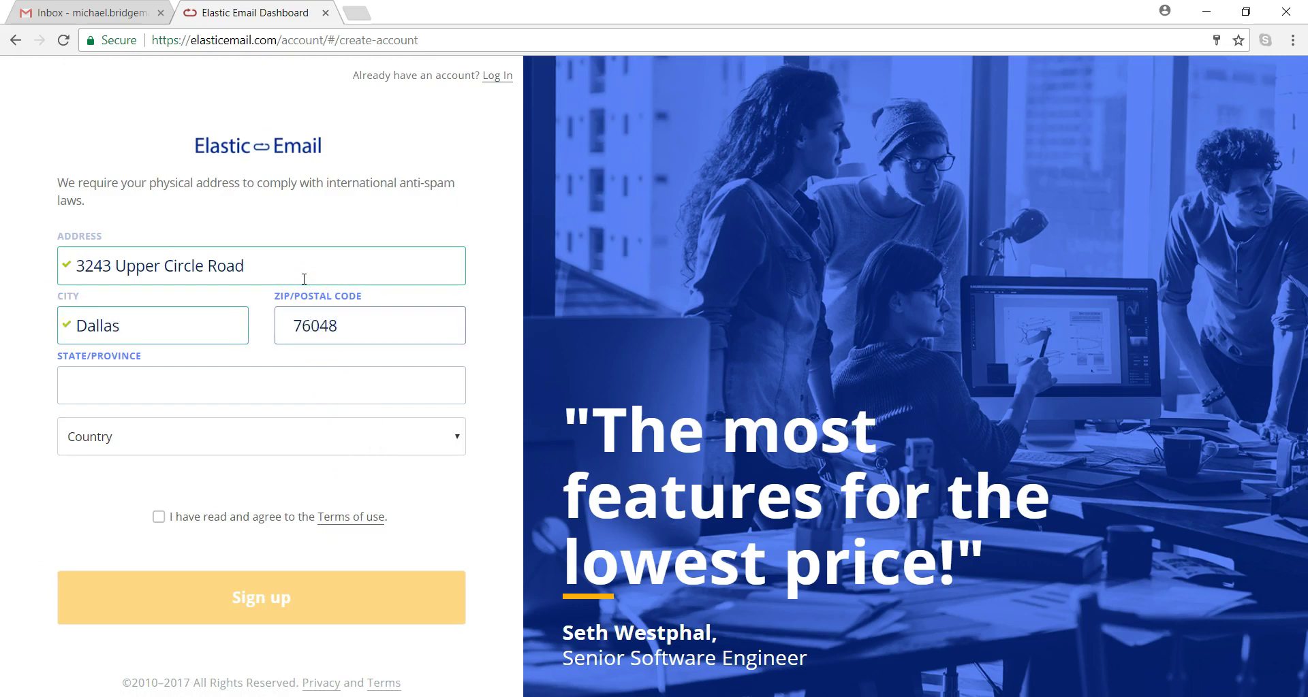
key("Tab")
type("Texas")
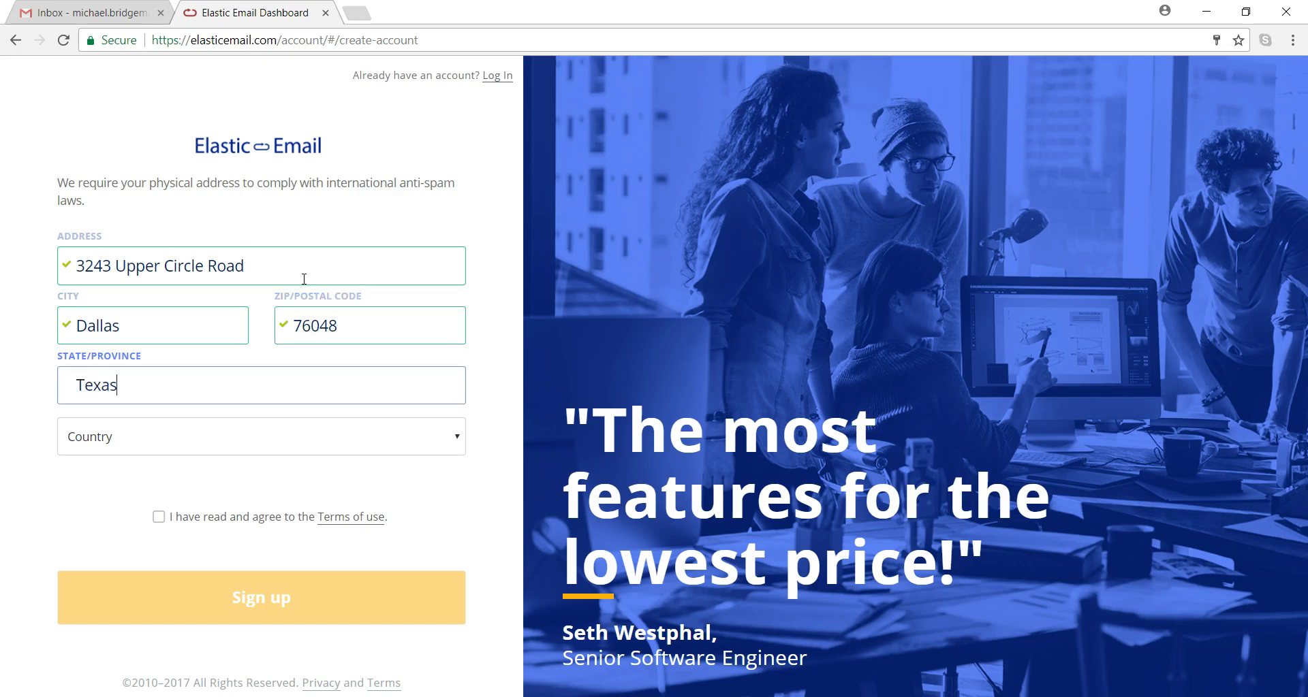
Choose United States as the country and accept the terms of use.
left_click(402, 439)
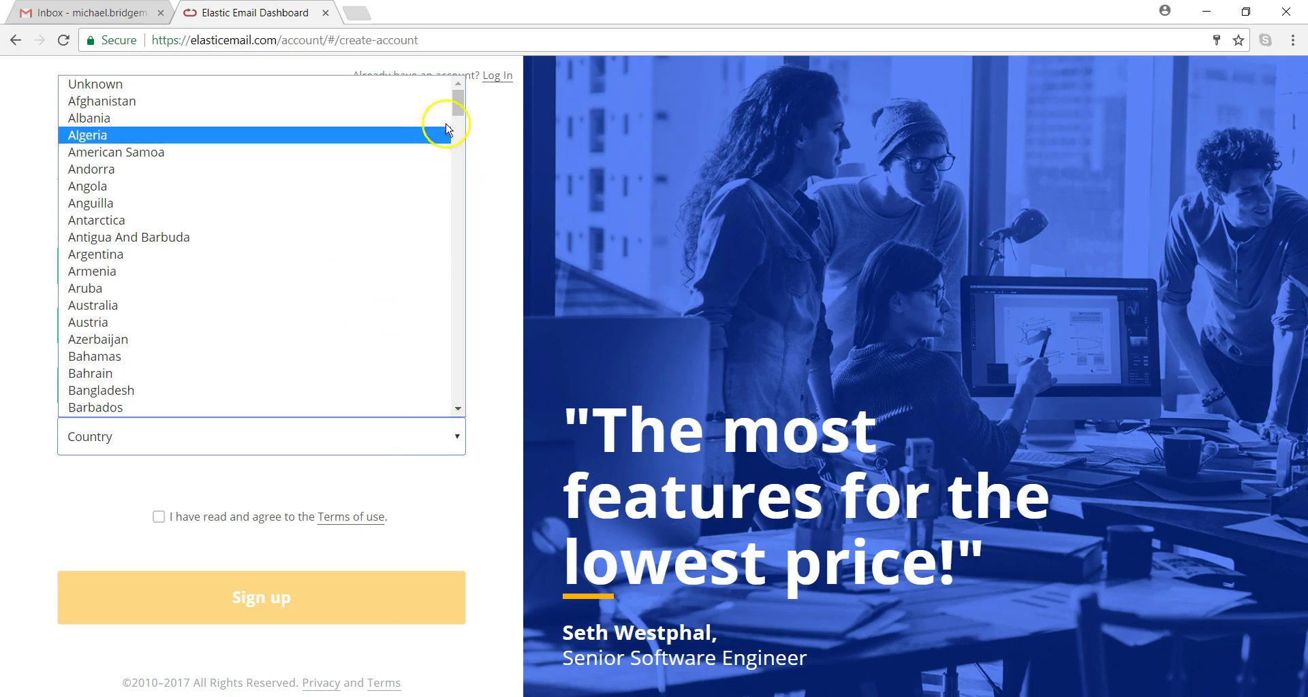
left_click_drag(457, 102, 456, 395)
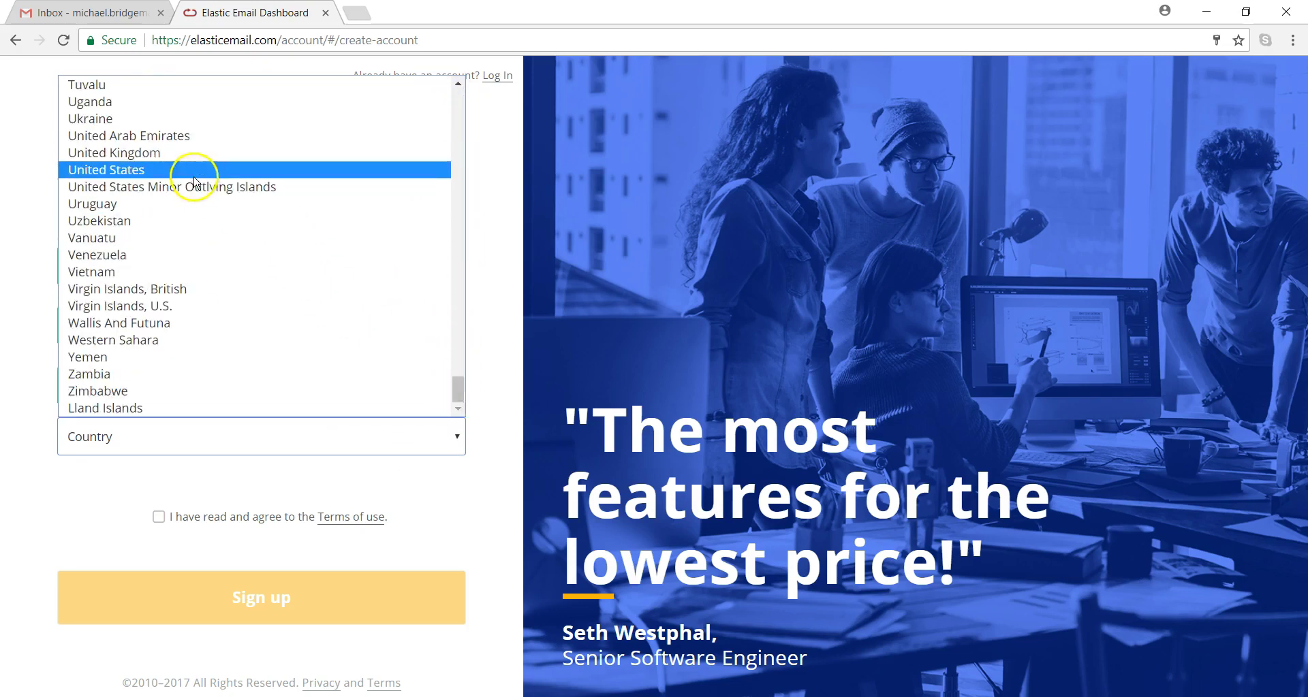
left_click(164, 170)
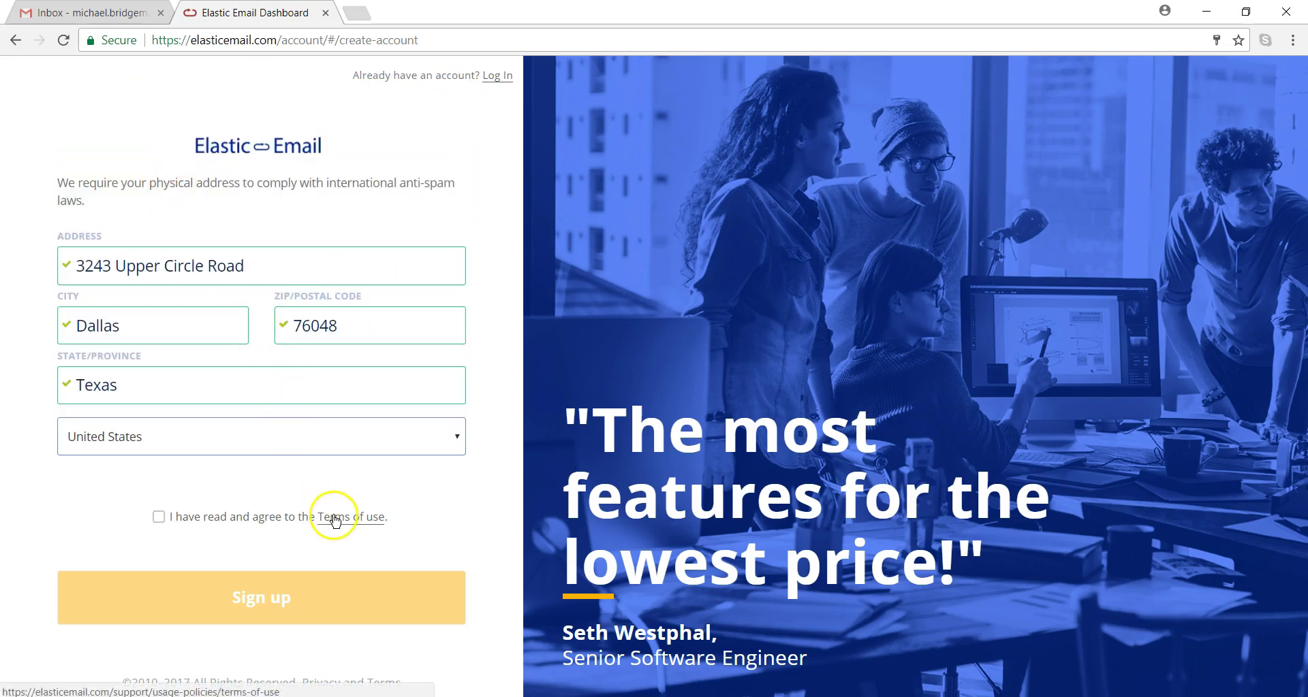
left_click(159, 517)
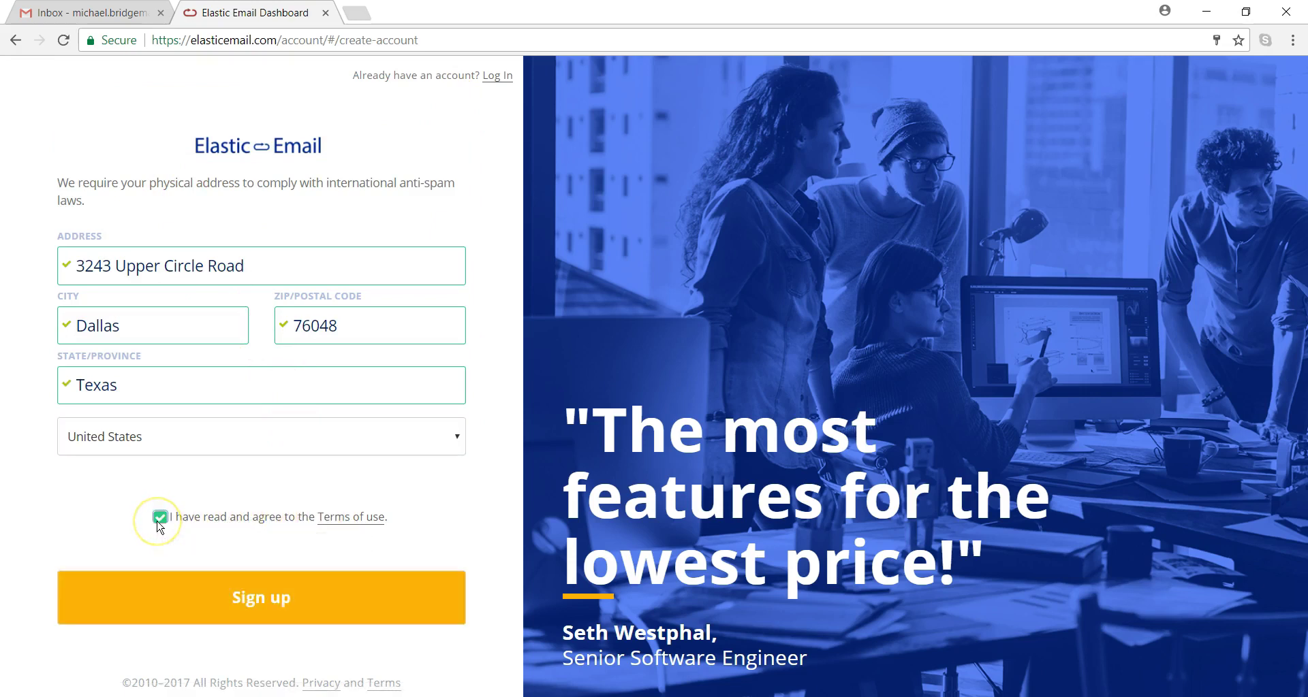
Submit sign-up and open the 'Your Elastic Email account is almost ready!' email in Gmail.
left_click(216, 595)
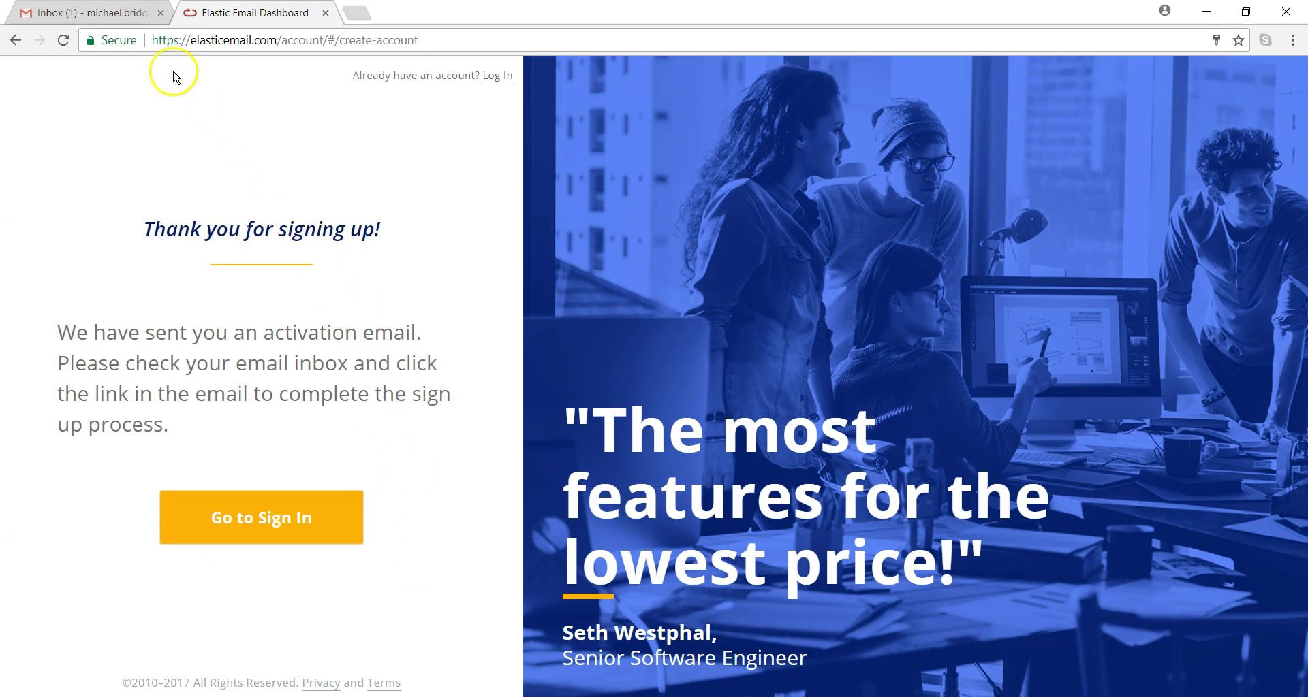
left_click(75, 12)
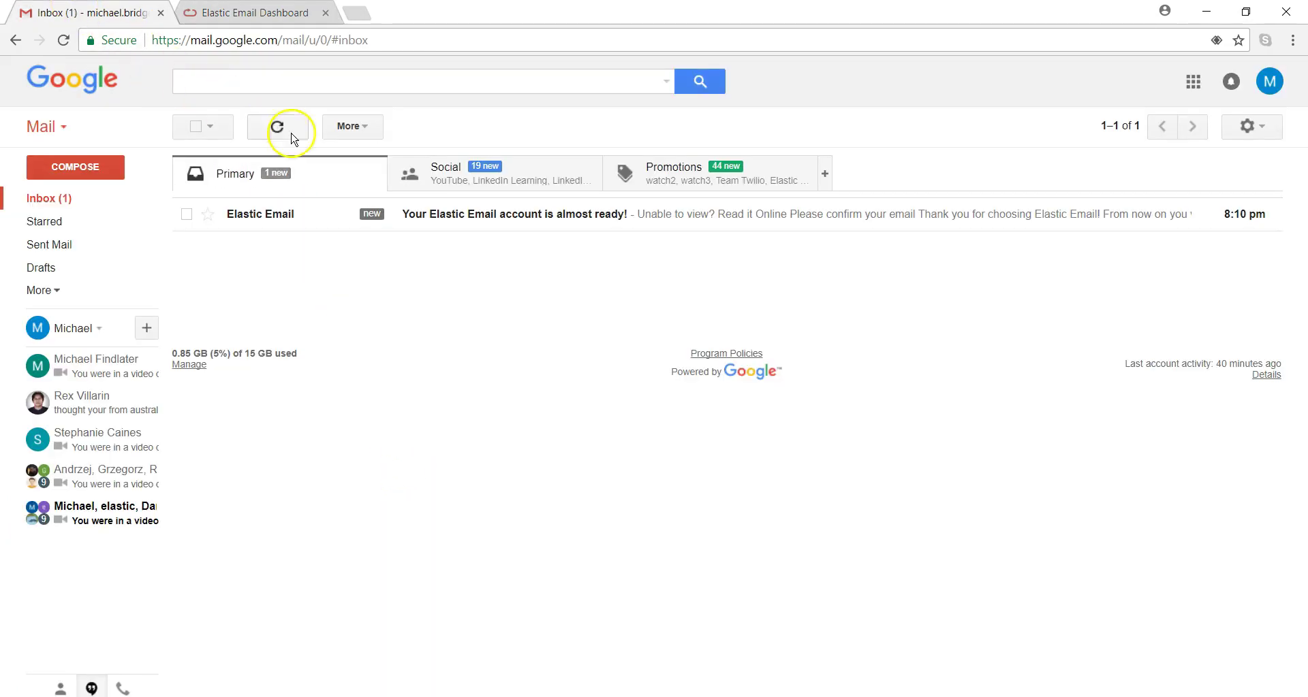
left_click(456, 218)
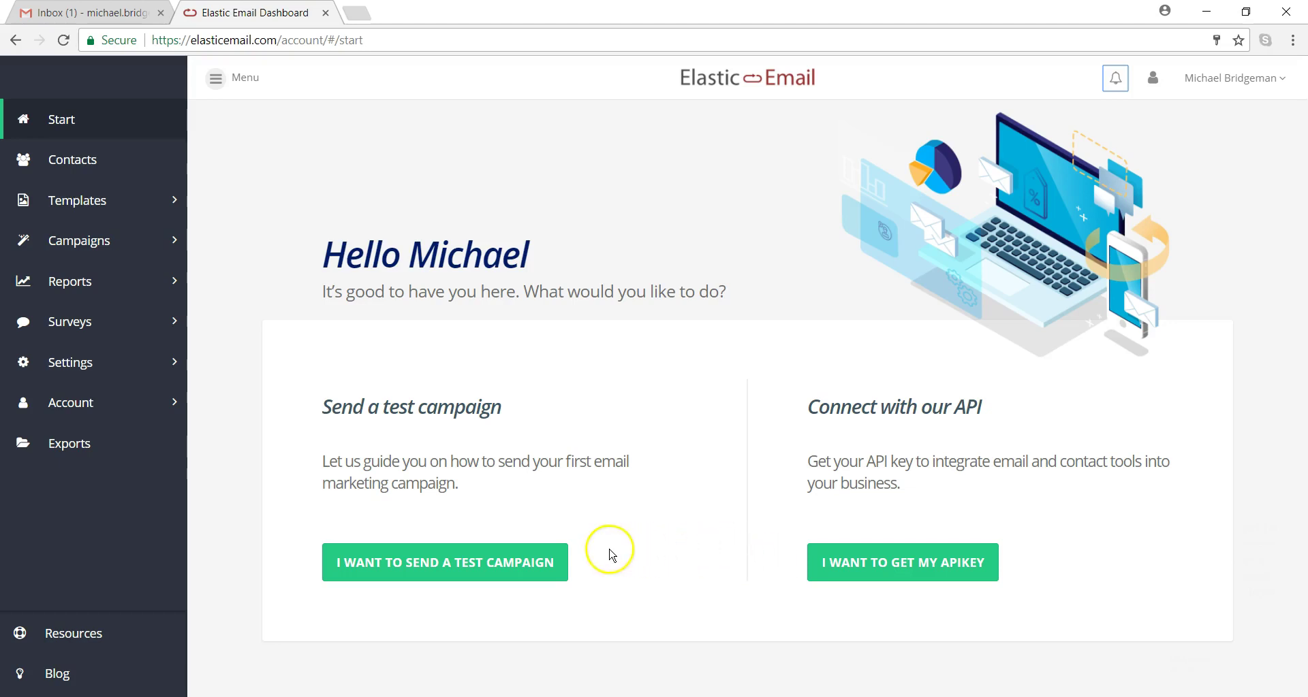
Choose 'I WANT TO GET MY APIKEY' on the Start page to launch the API key tutorial.
left_click(464, 569)
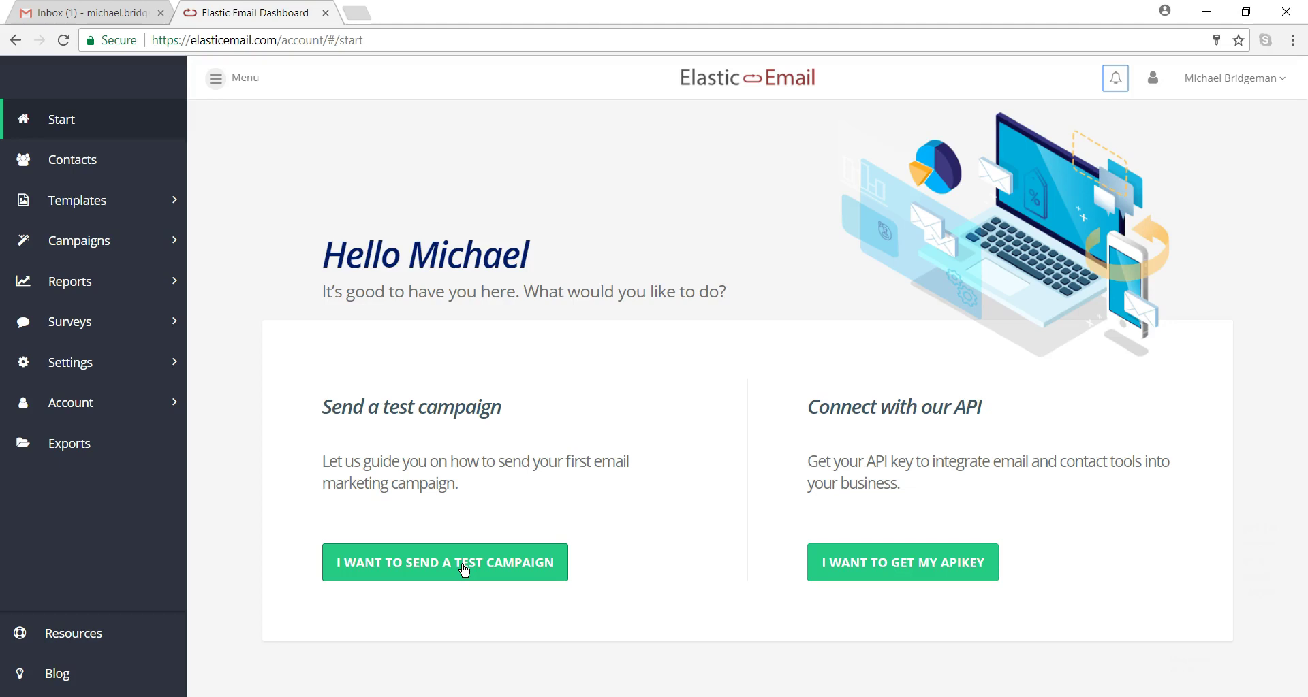
left_click(871, 559)
left_click(785, 563)
left_click(787, 567)
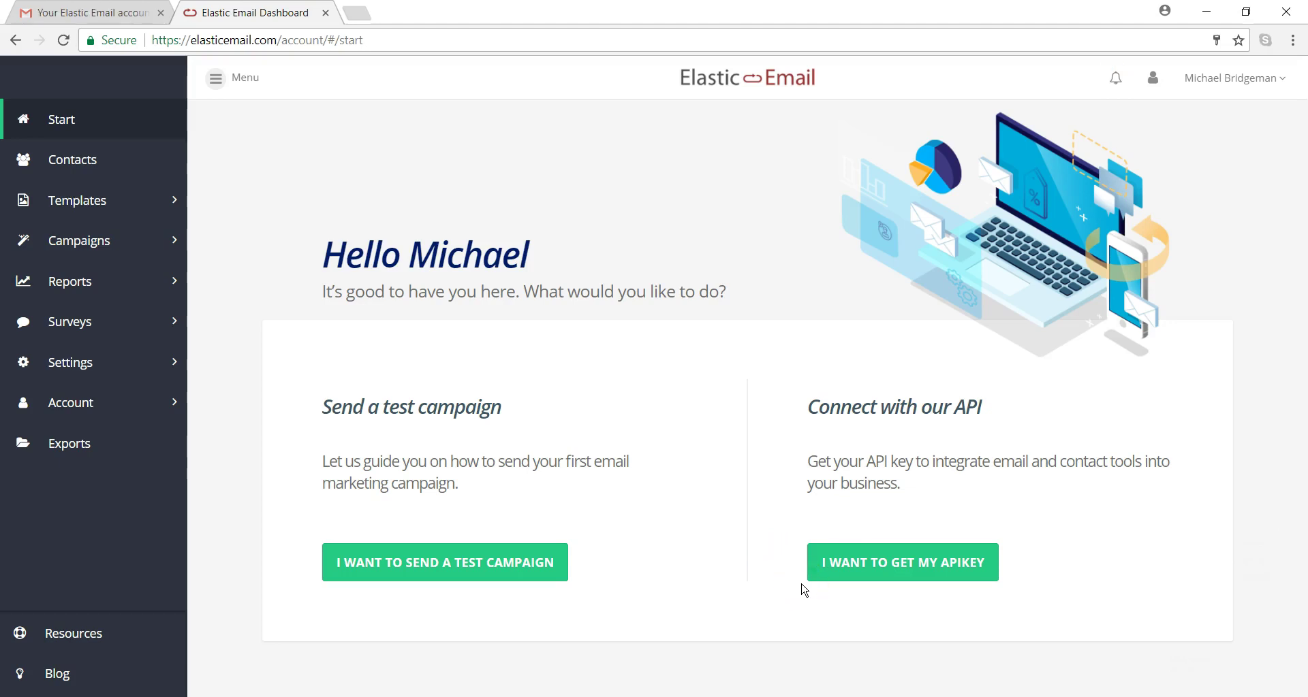
left_click(835, 568)
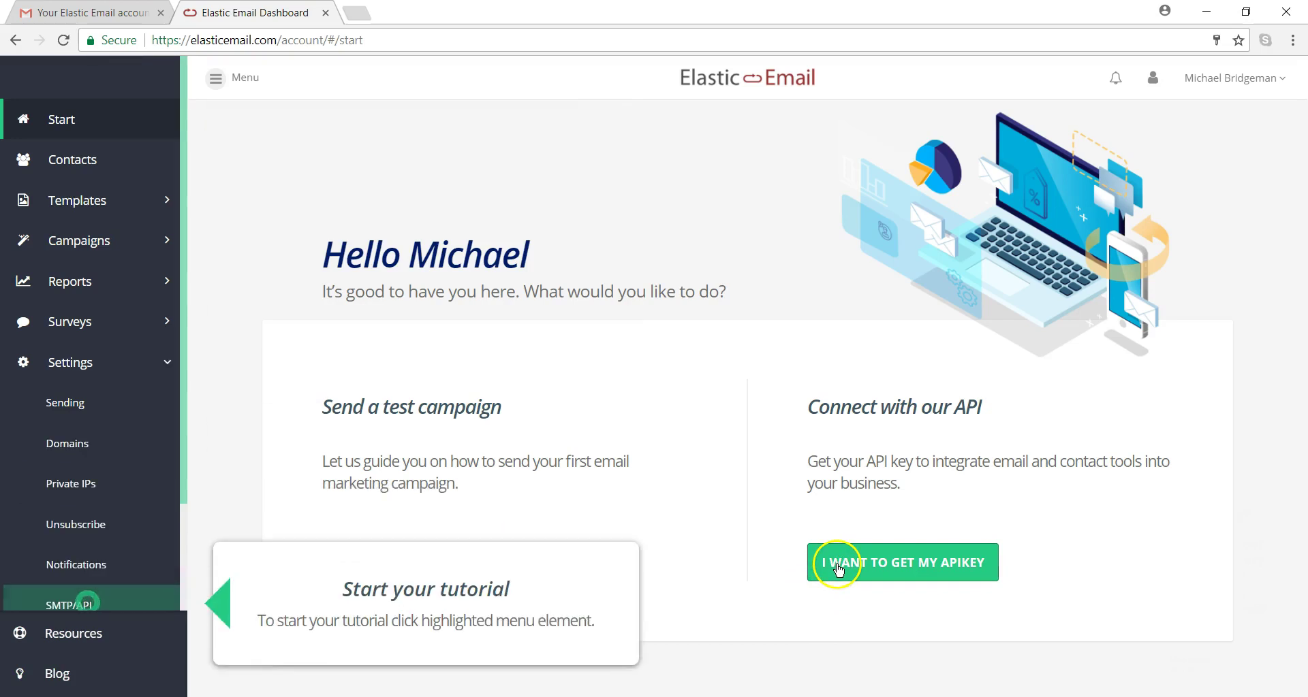
Open Settings > SMTP/API and step through the credentials, API key and SMTP tutorial tips.
left_click(123, 601)
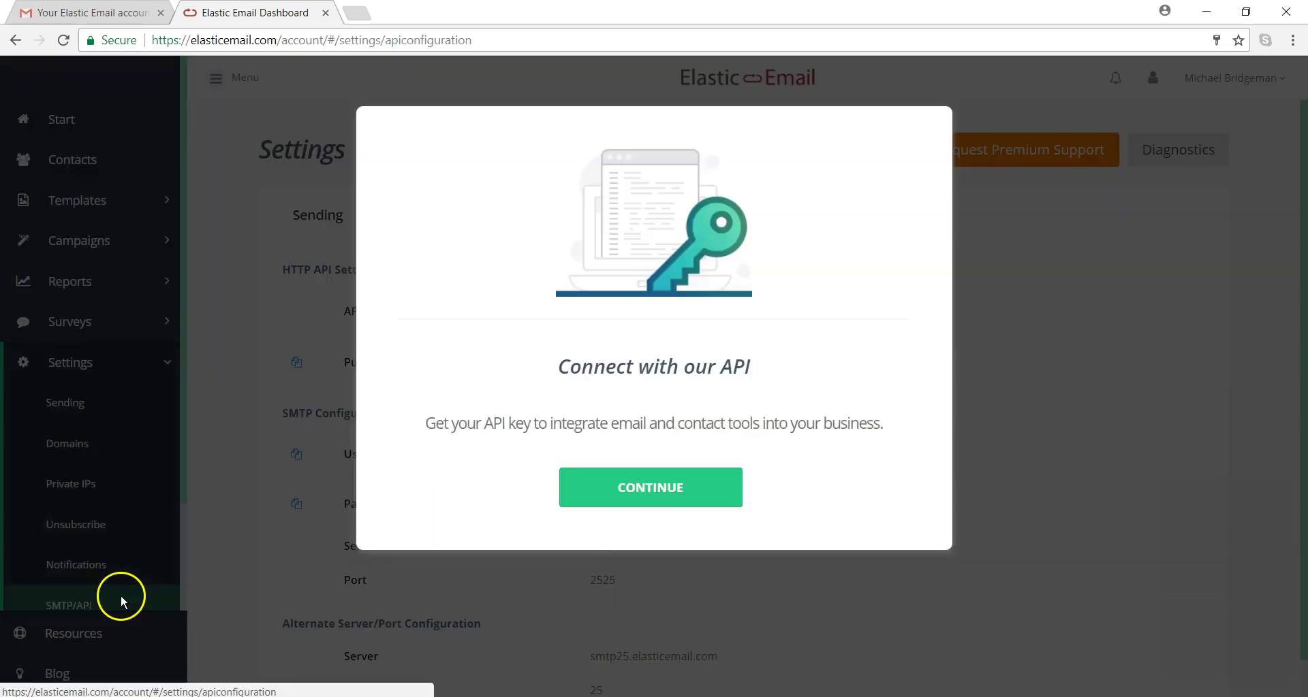
left_click(621, 497)
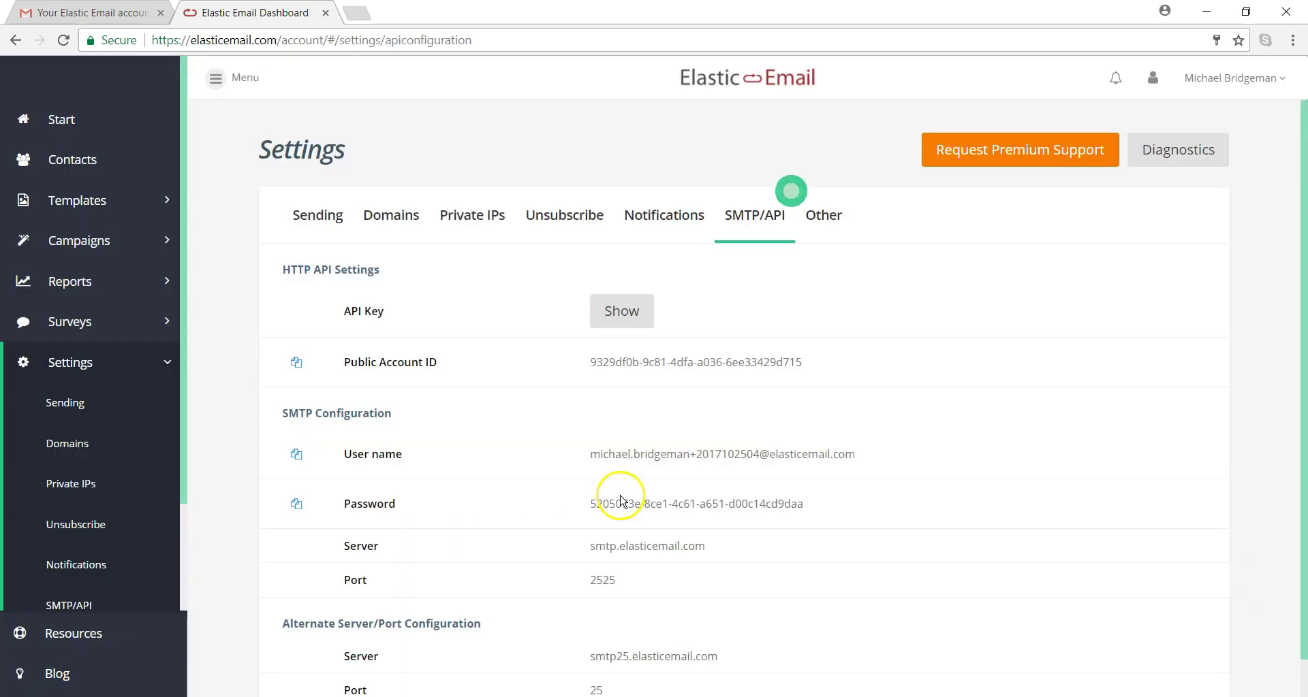
left_click(736, 235)
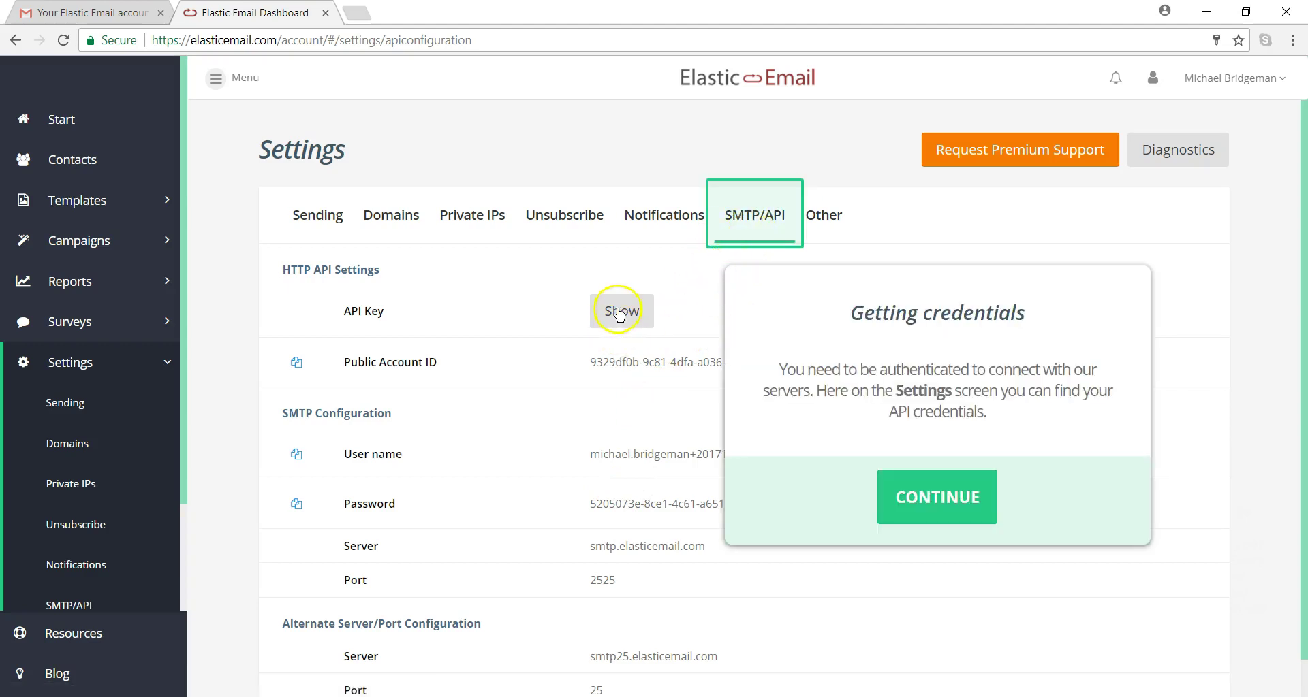
left_click(897, 496)
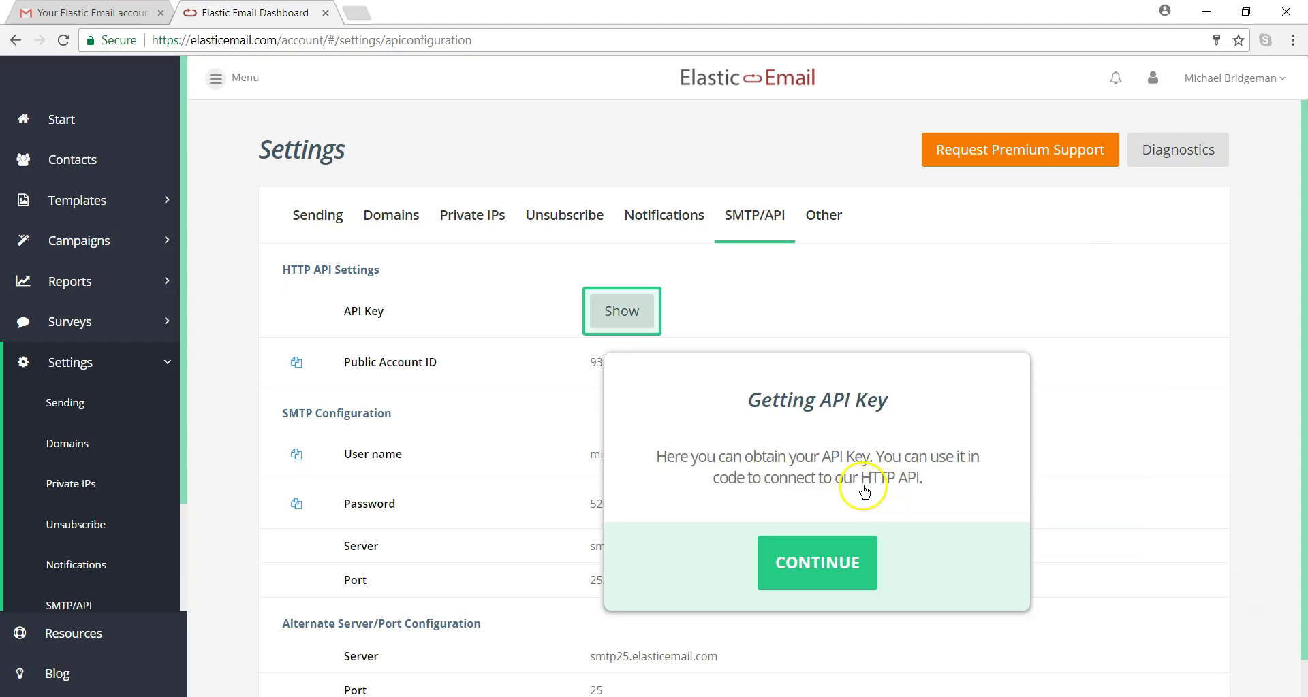
left_click(816, 565)
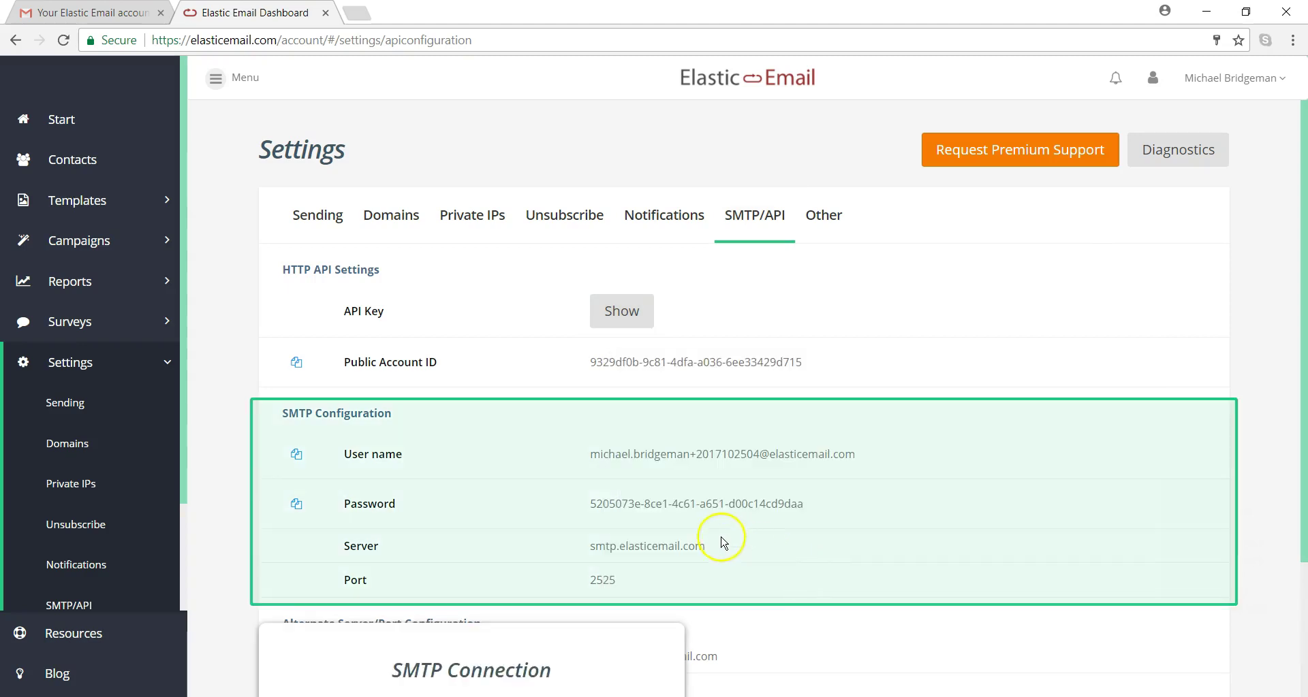
scroll(455, 456, "down", 2)
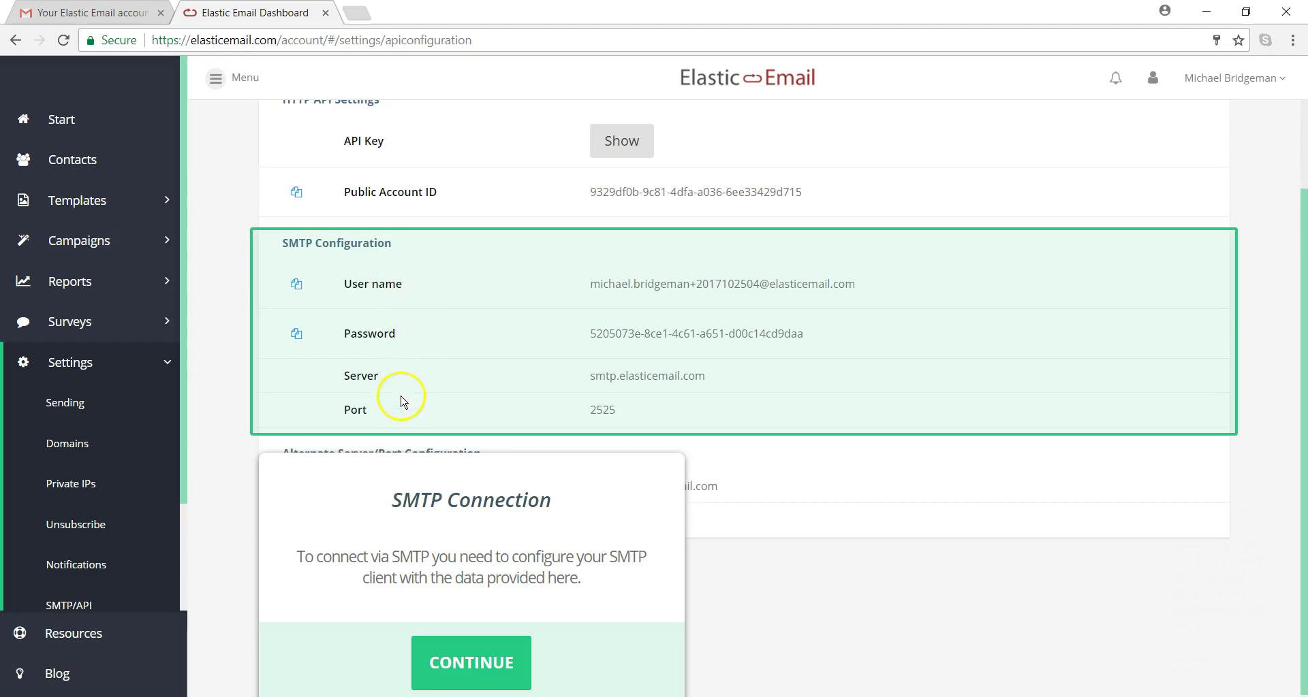
left_click(466, 662)
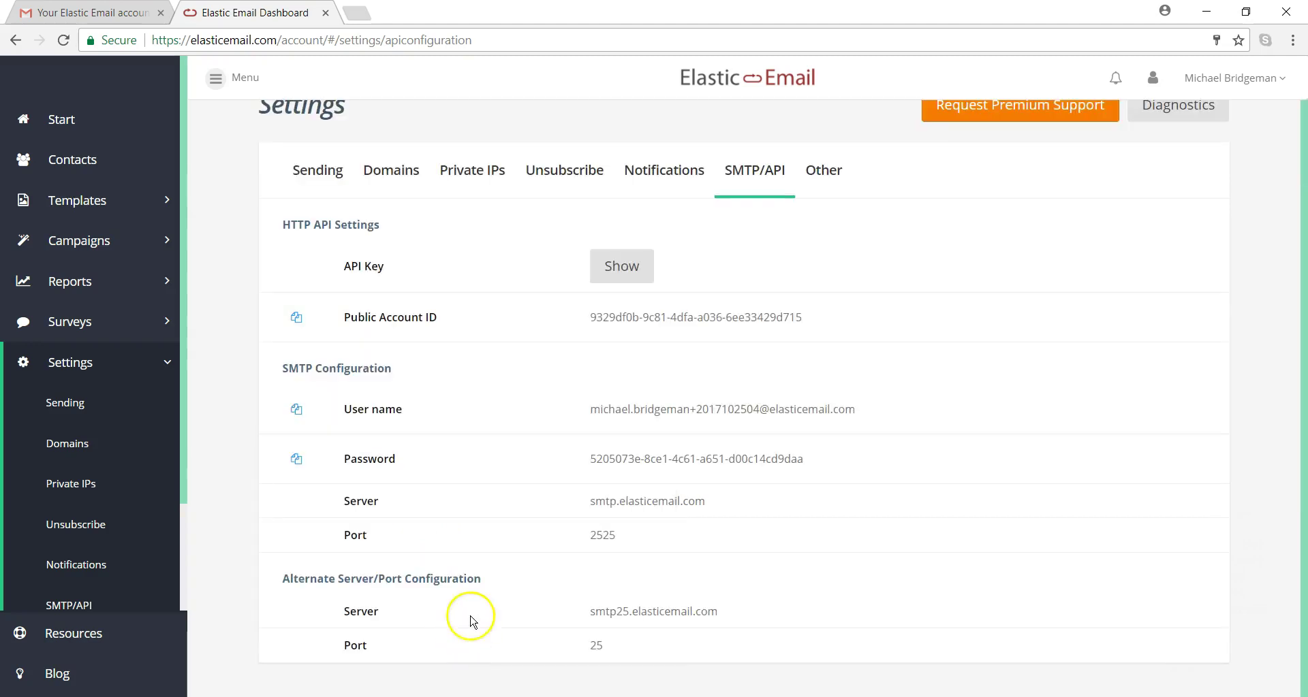
Request the API key and tick the send-only-to-permitted-addresses consent box.
left_click(619, 275)
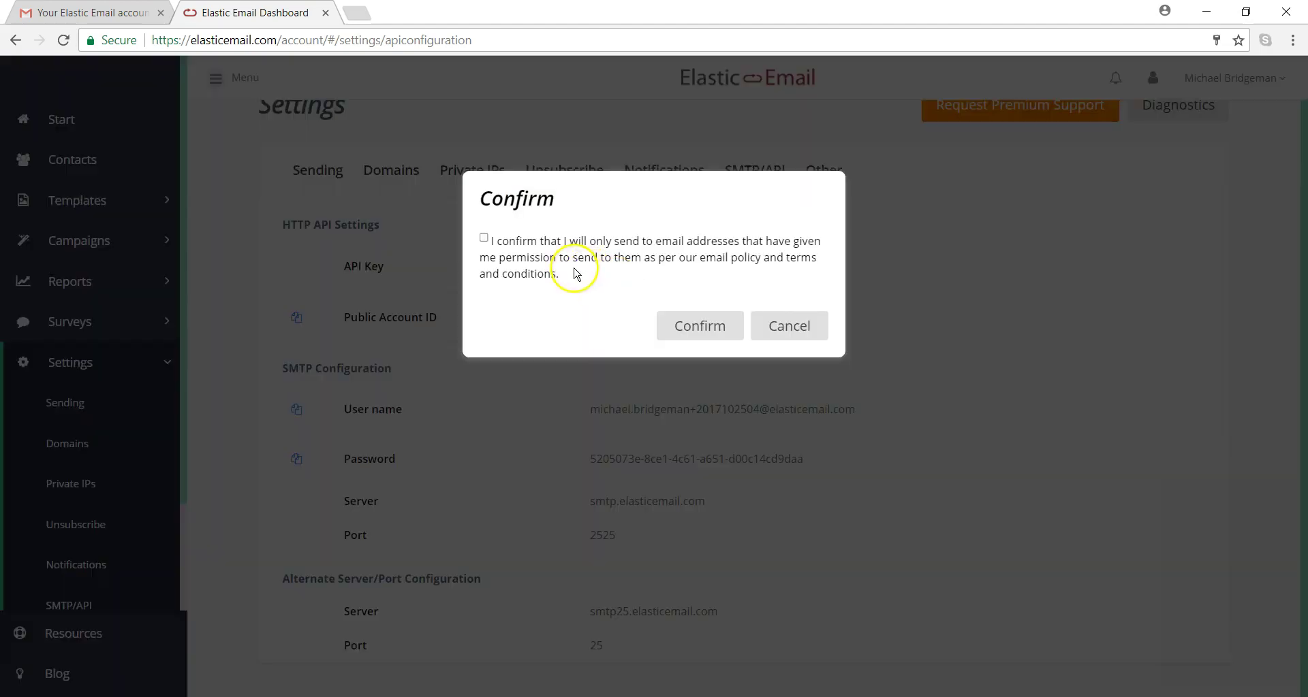
left_click(484, 238)
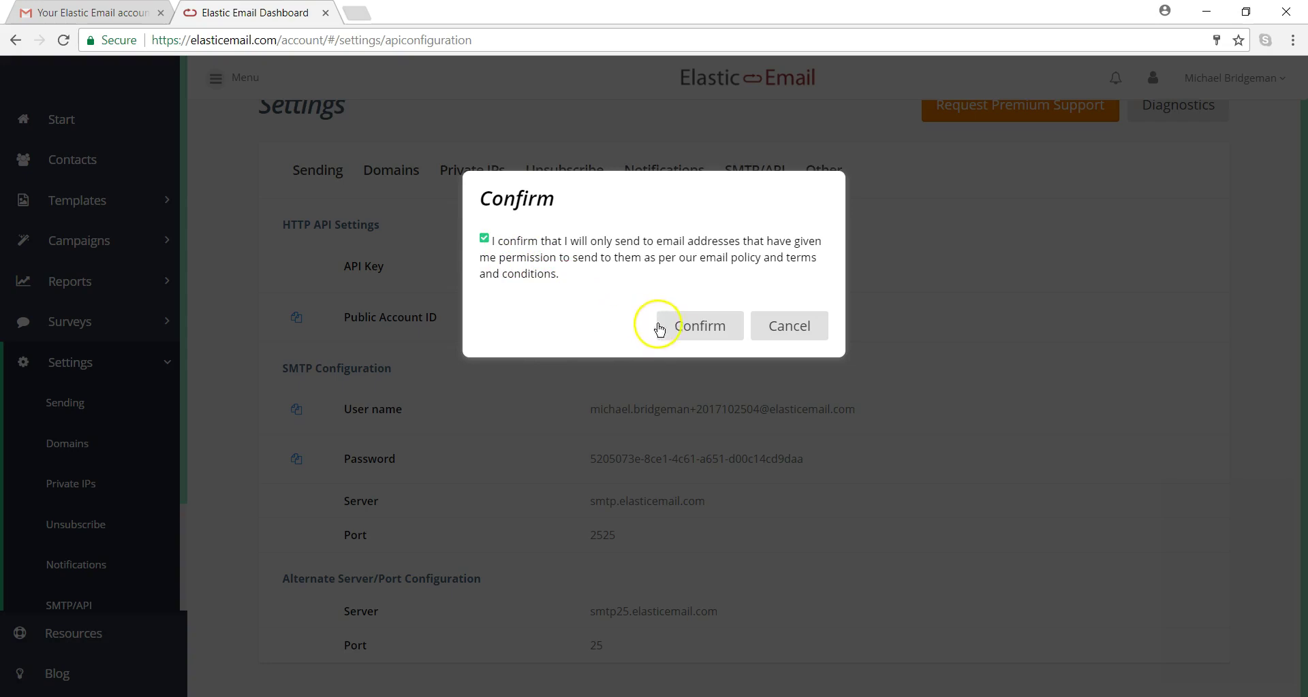
Reveal the API key and launch the guided test campaign in the campaign creator.
left_click(701, 328)
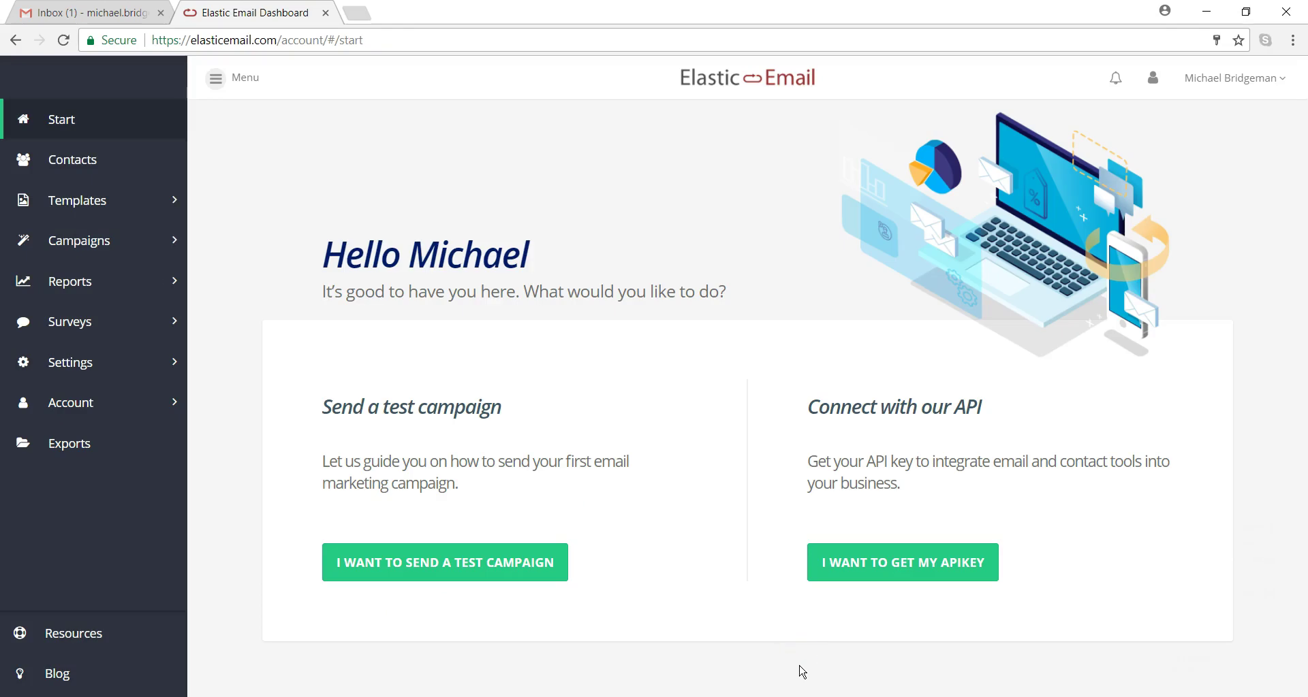
left_click(495, 575)
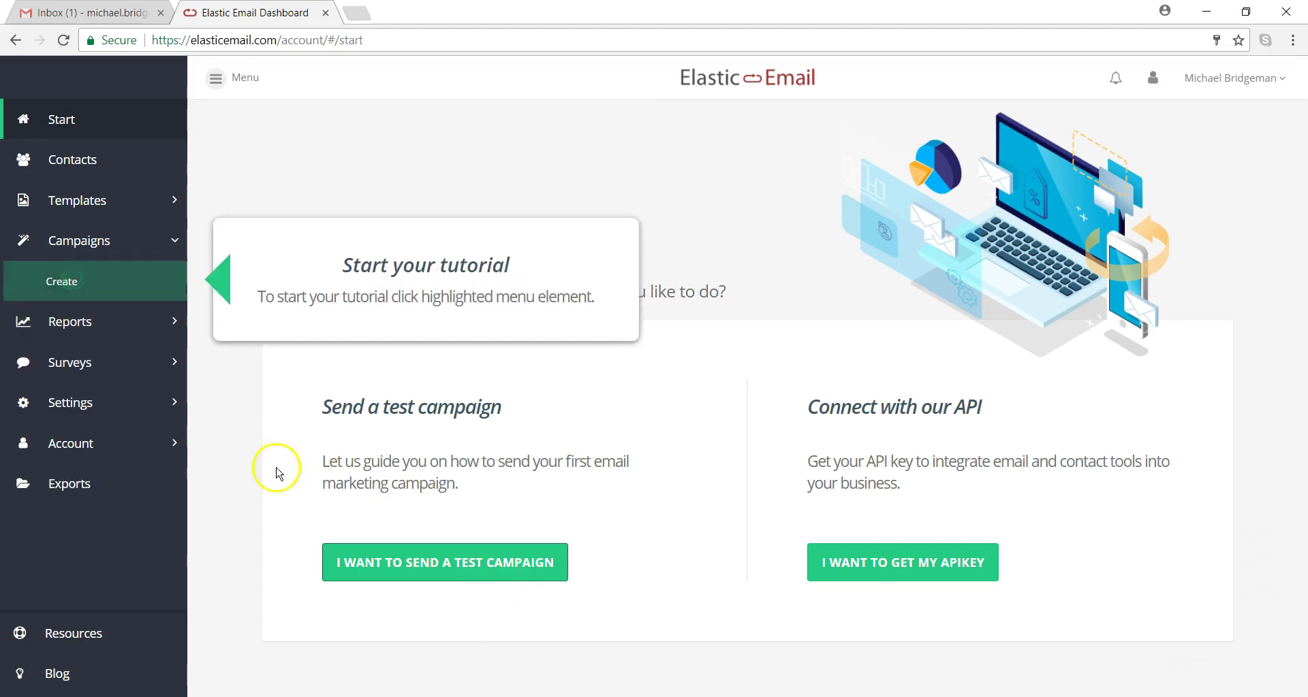
left_click(82, 282)
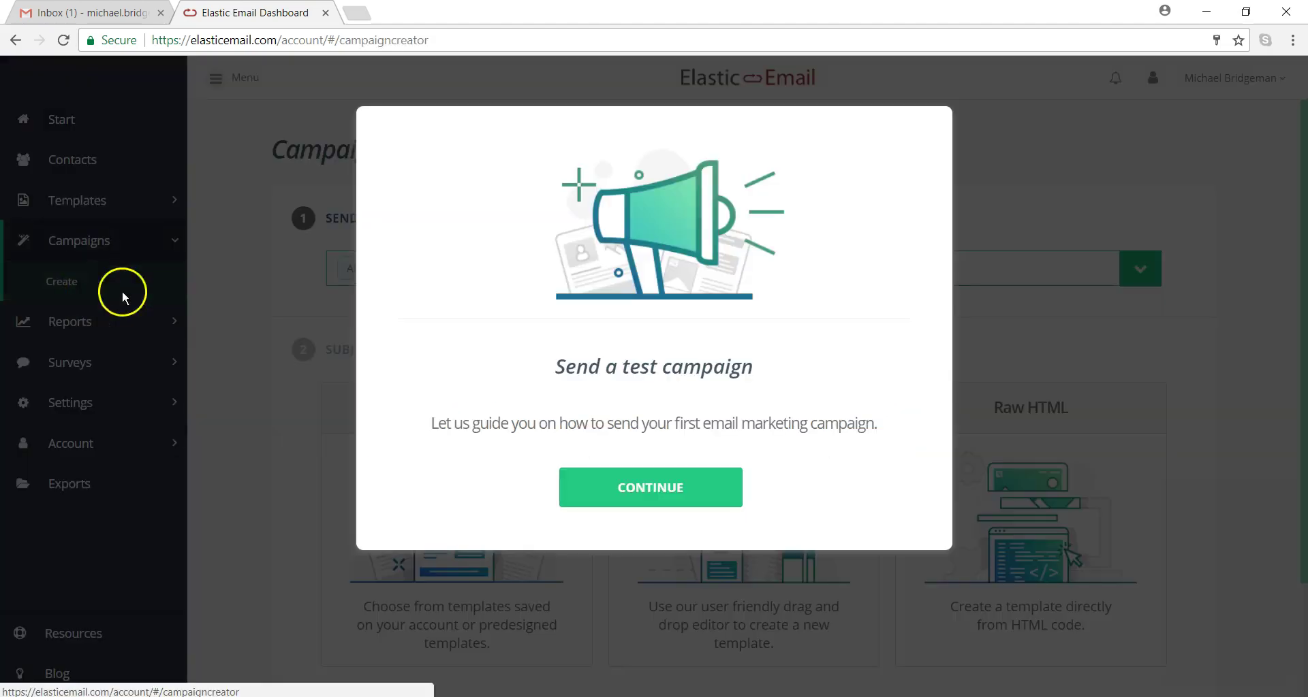
Dismiss the test campaign intro and pick Safe Test List from the Send To dropdown.
left_click(599, 487)
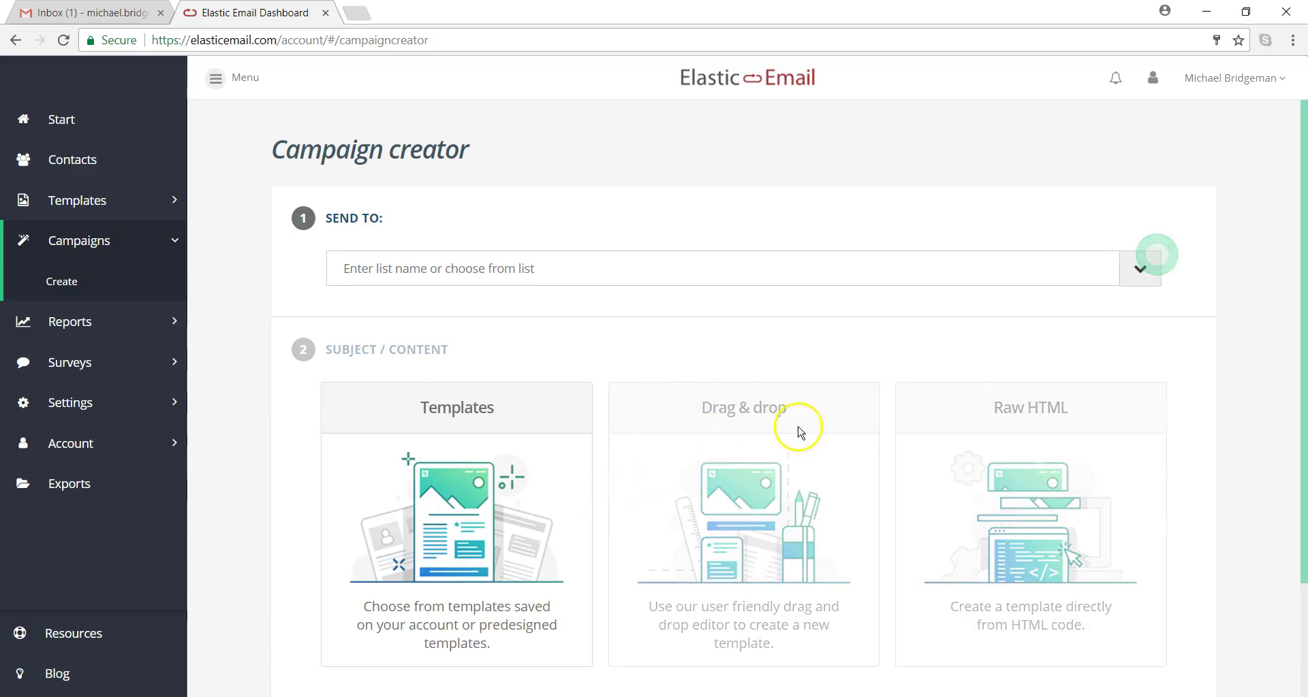
left_click(1133, 272)
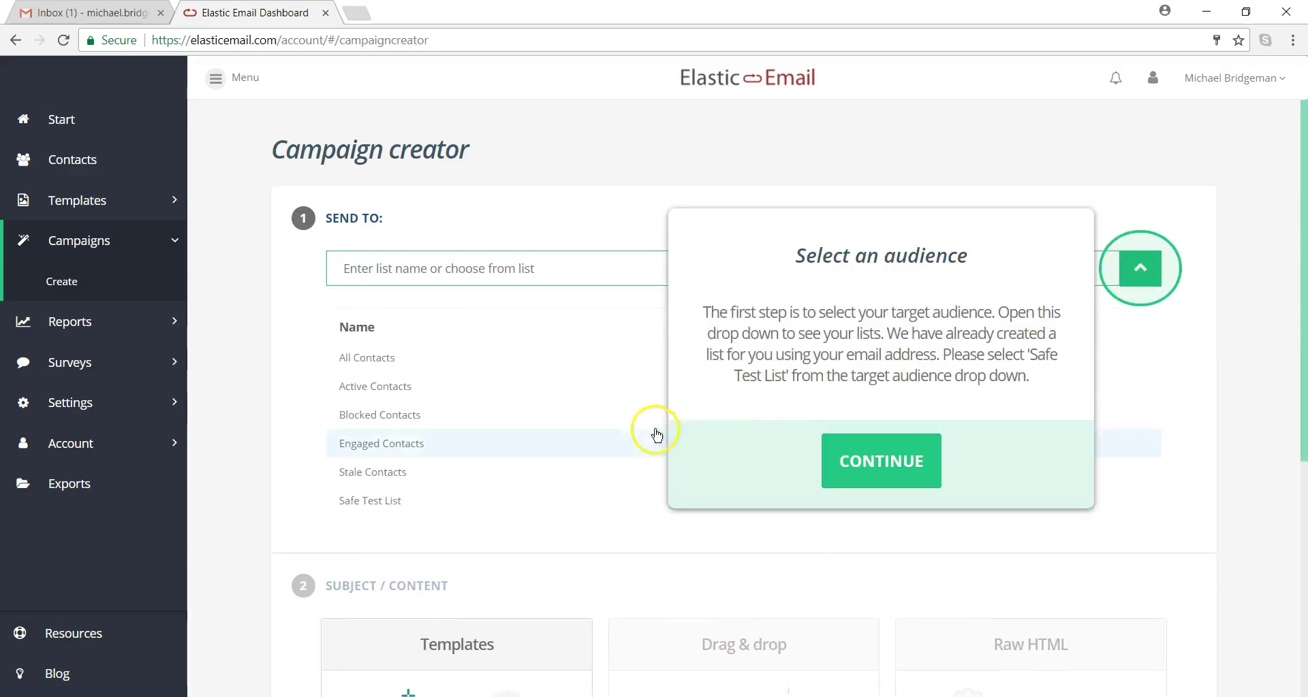
left_click_drag(411, 504, 342, 512)
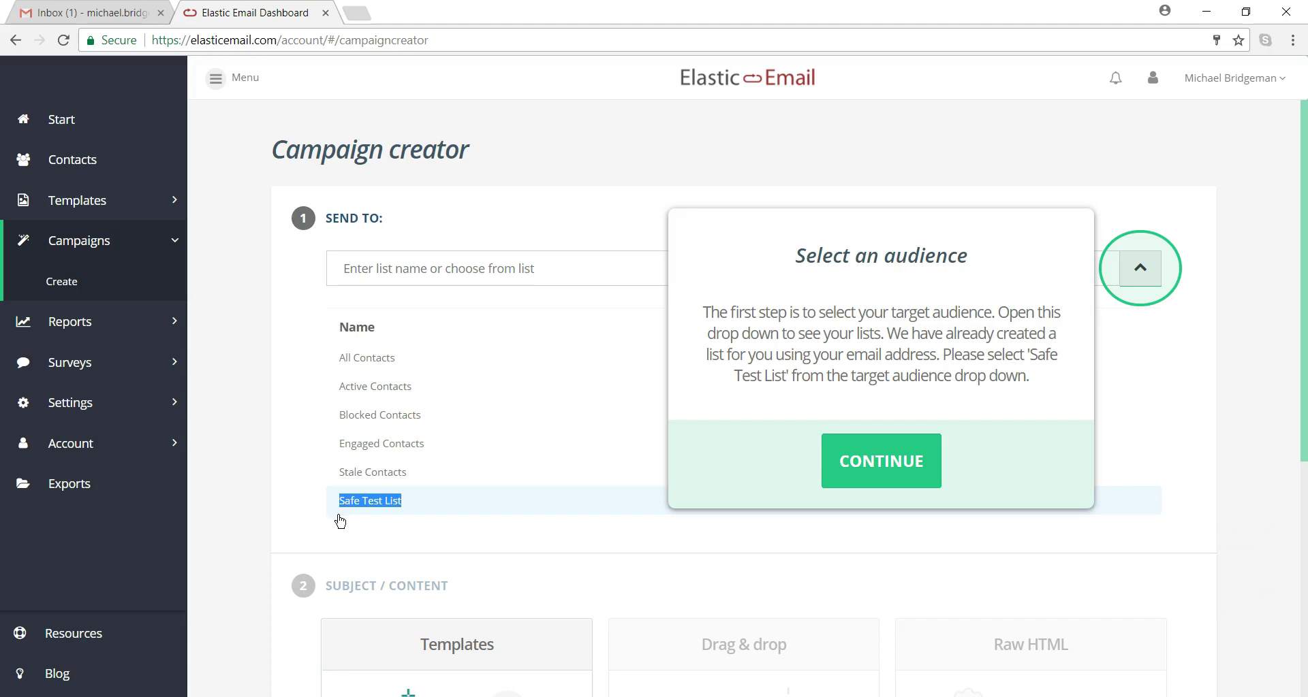
left_click(338, 516)
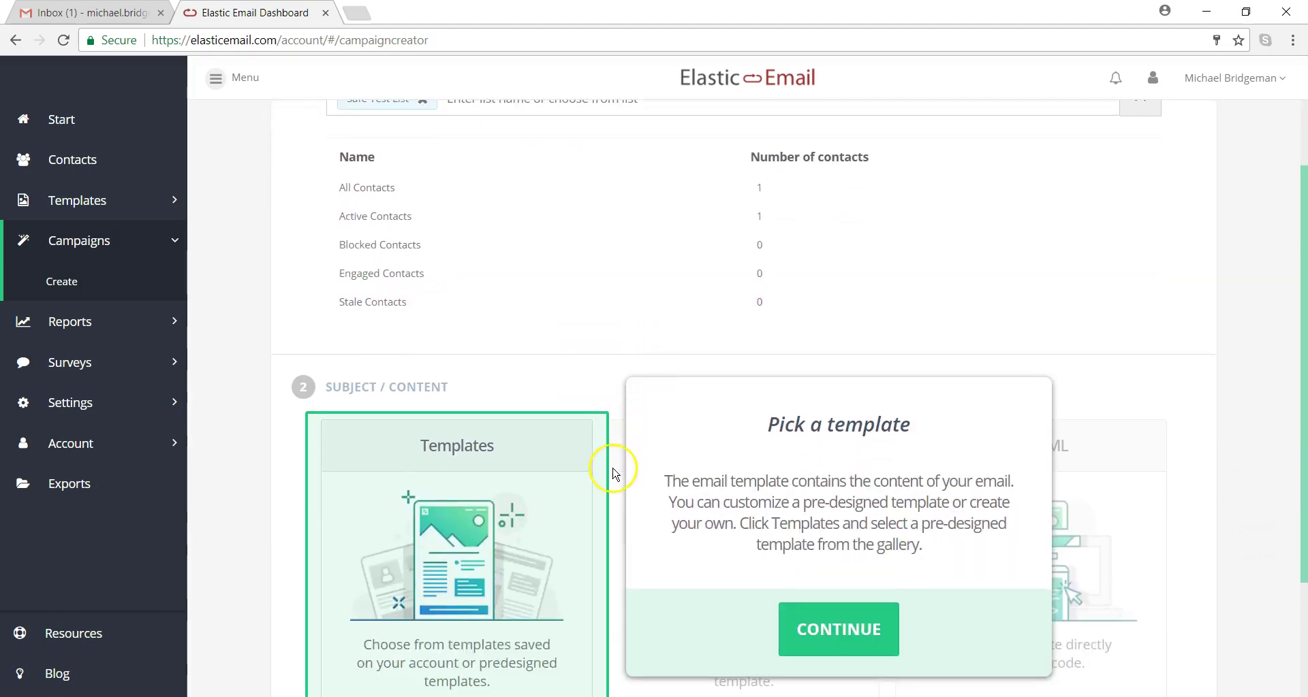
Open the Templates gallery and page through to the Thanks_for_Registering template.
scroll(607, 473, "down", 3)
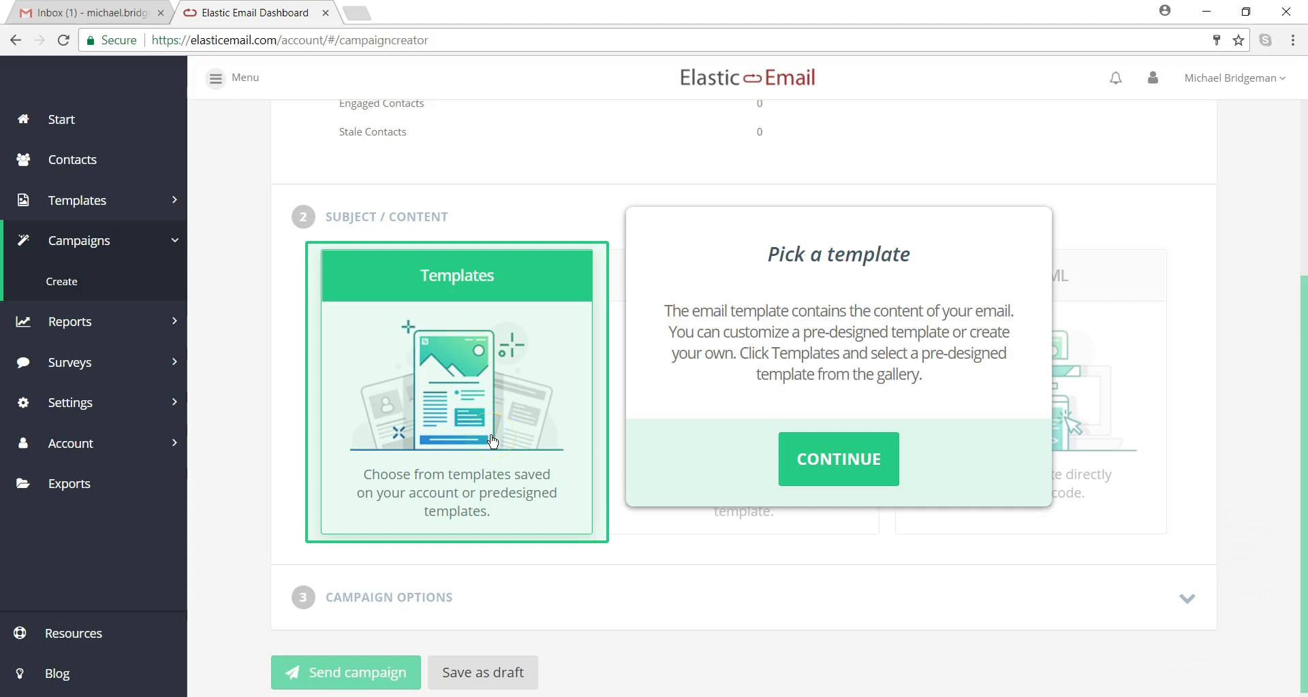
left_click(493, 441)
scroll(484, 388, "down", 3)
scroll(487, 390, "down", 2)
scroll(487, 391, "down", 3)
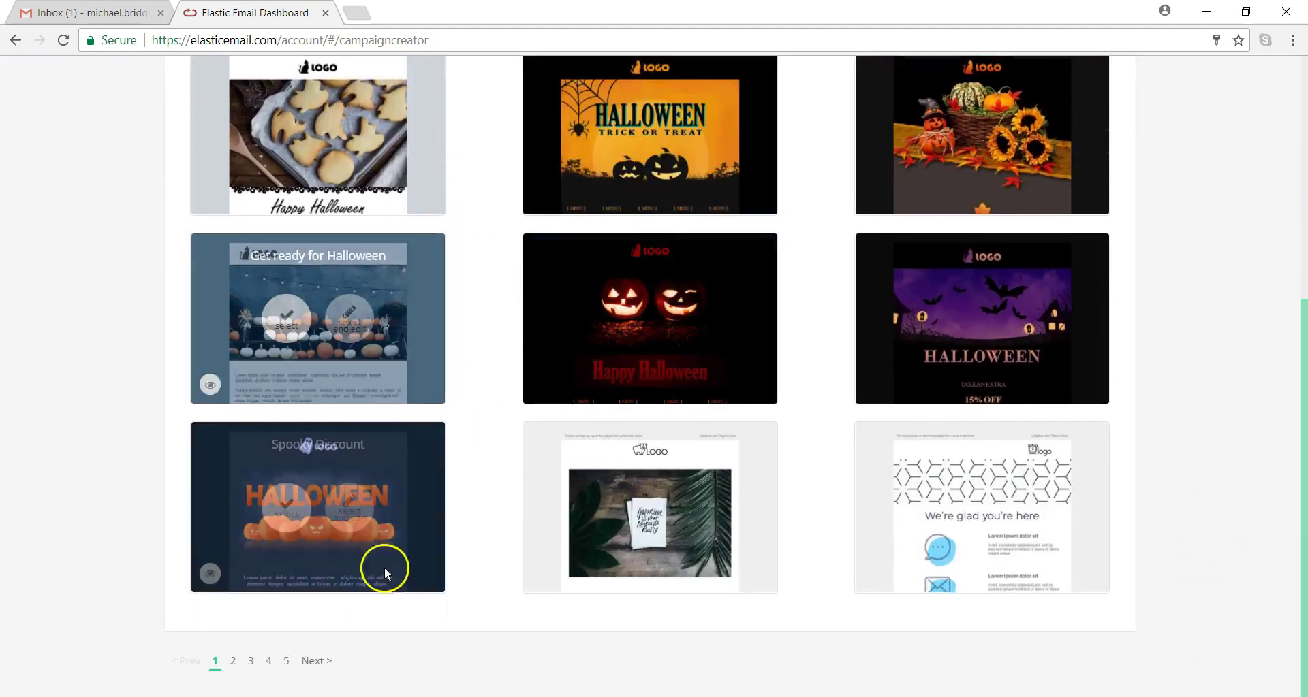
left_click(233, 661)
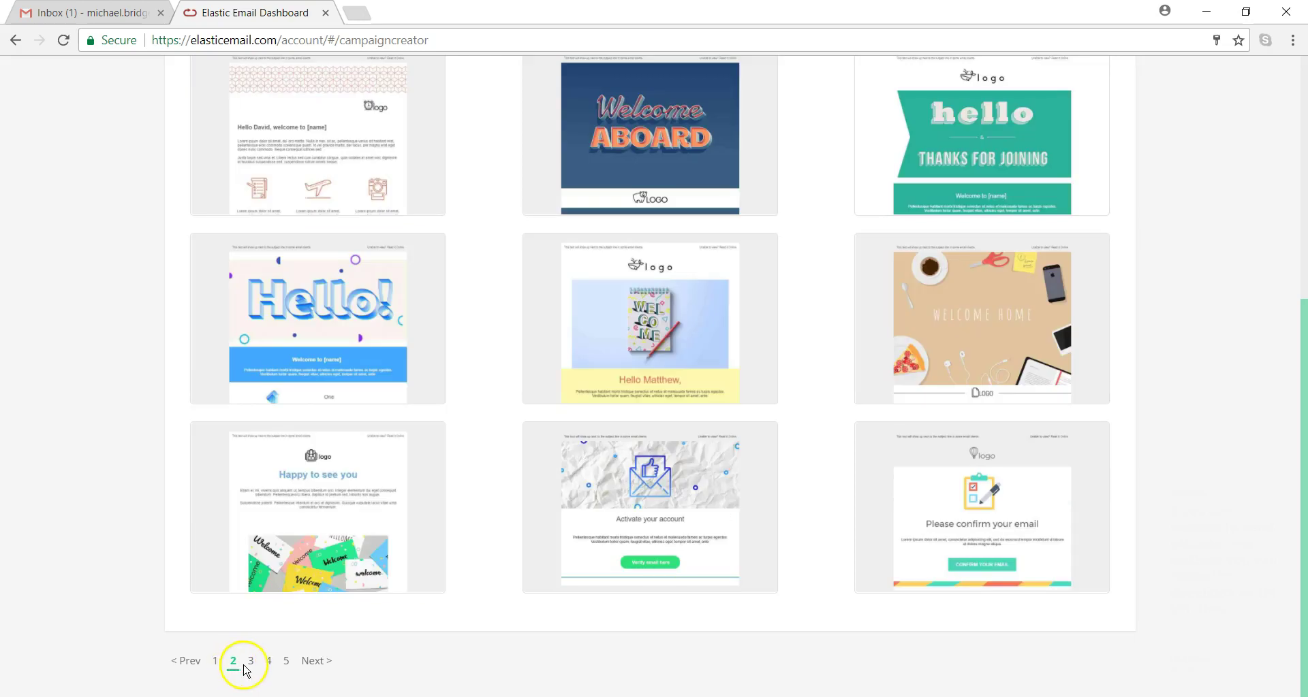
left_click(251, 661)
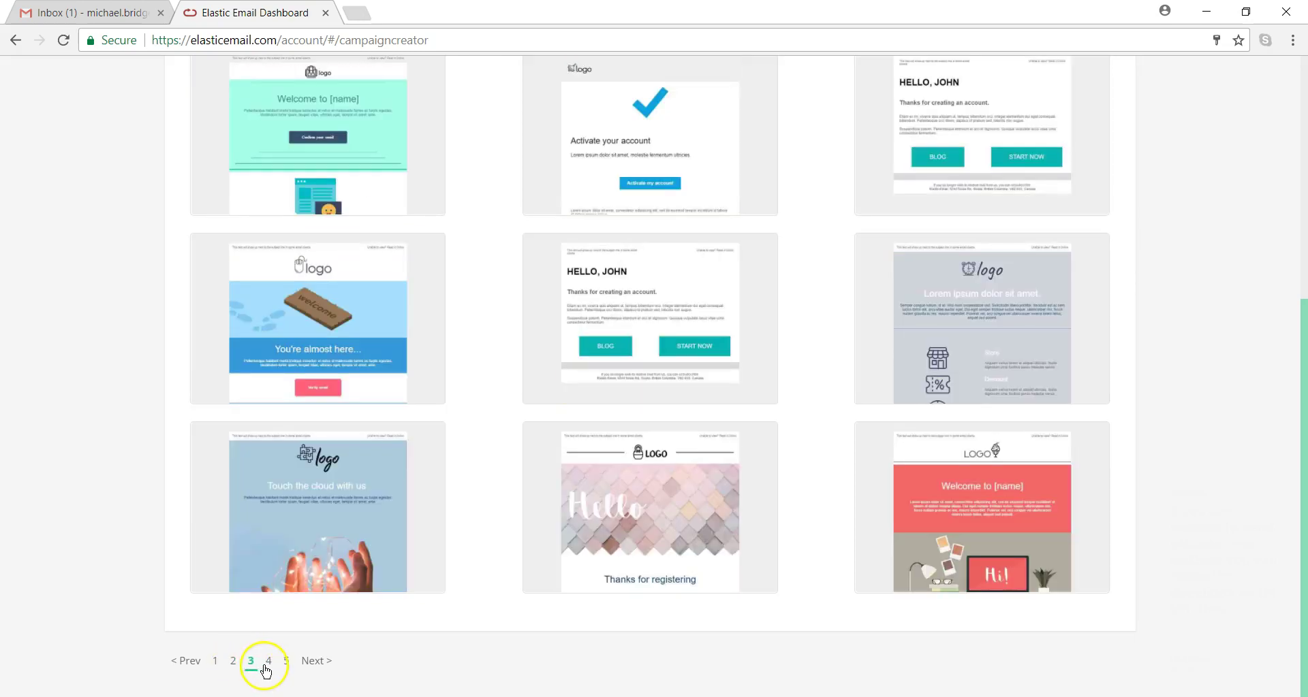
left_click(269, 662)
mouse_move(318, 508)
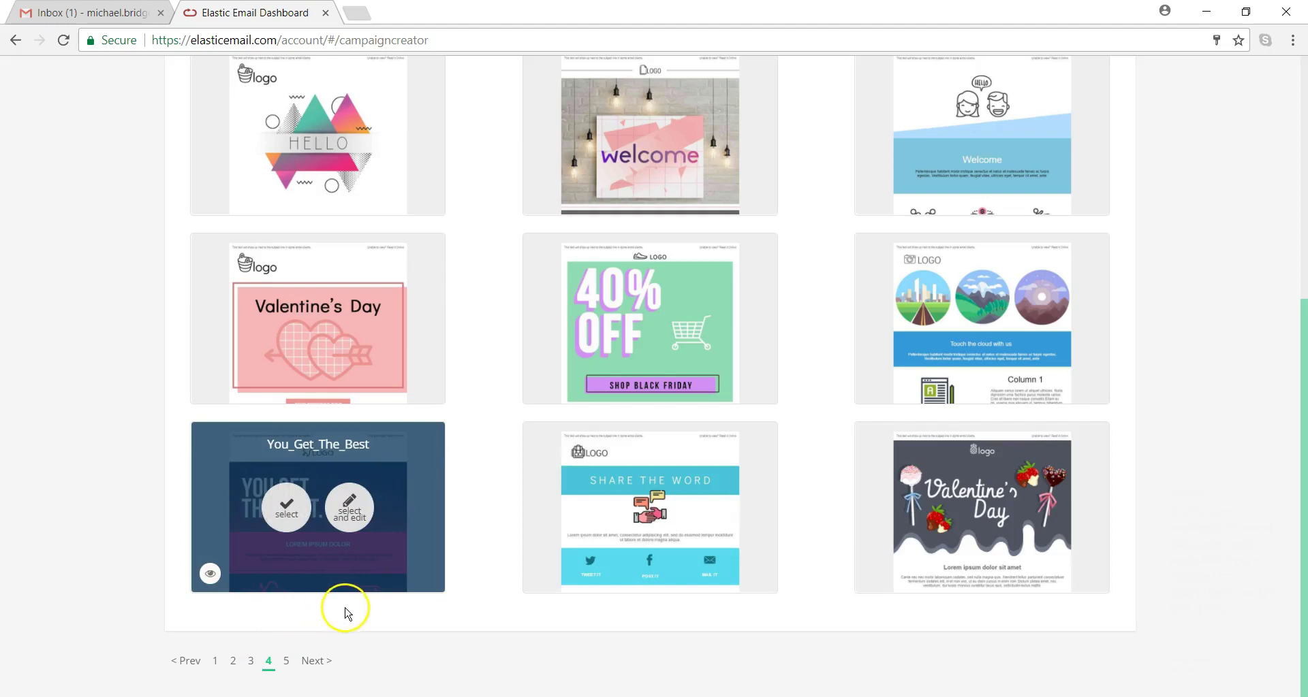
scroll(492, 584, "up", 3)
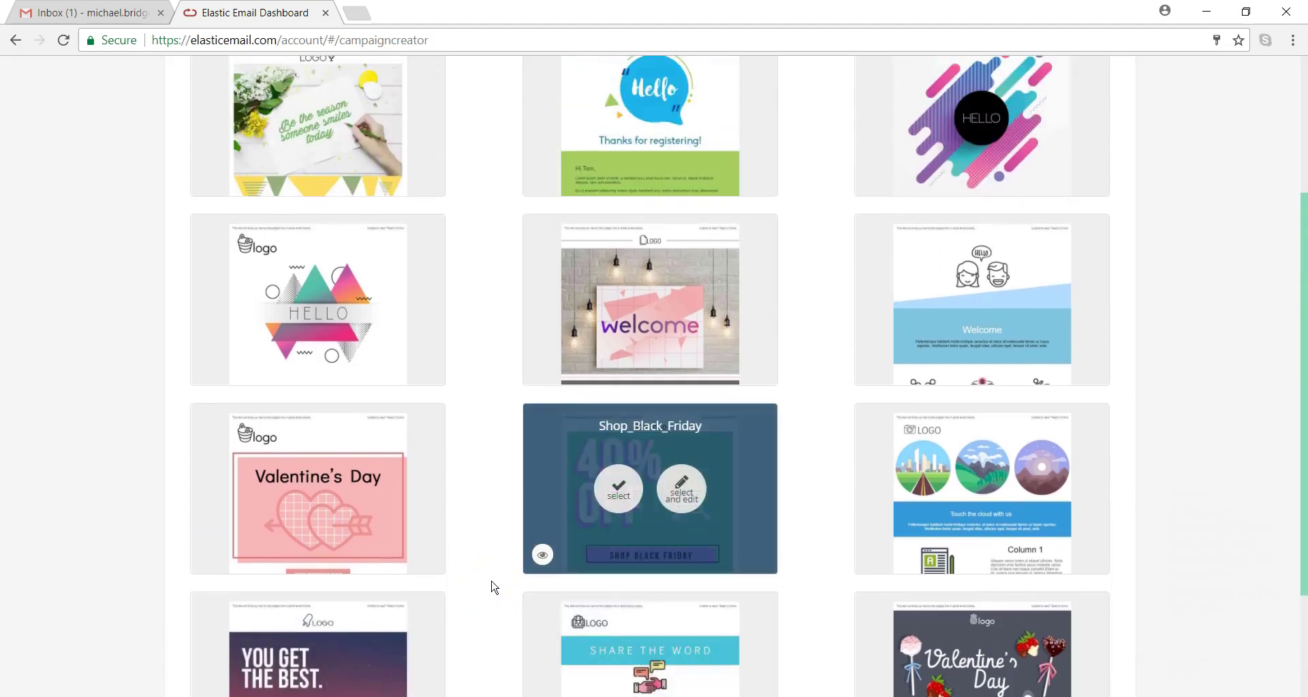
scroll(494, 587, "up", 3)
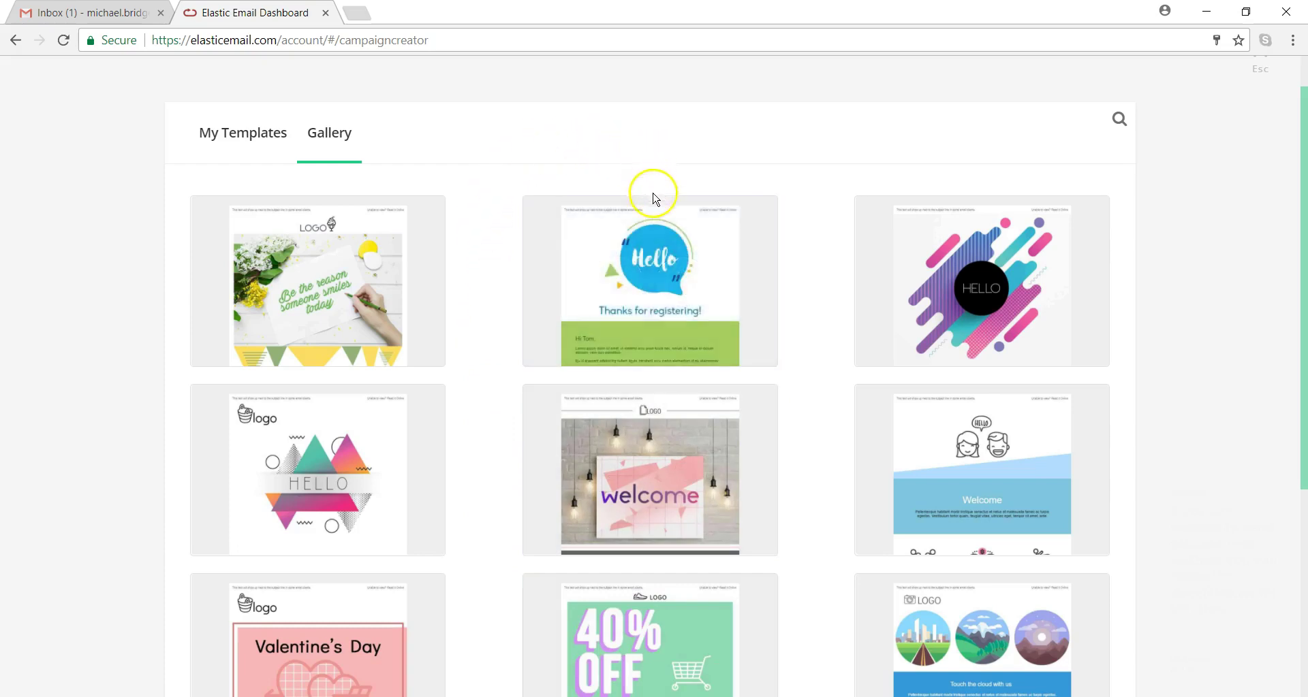
mouse_move(649, 125)
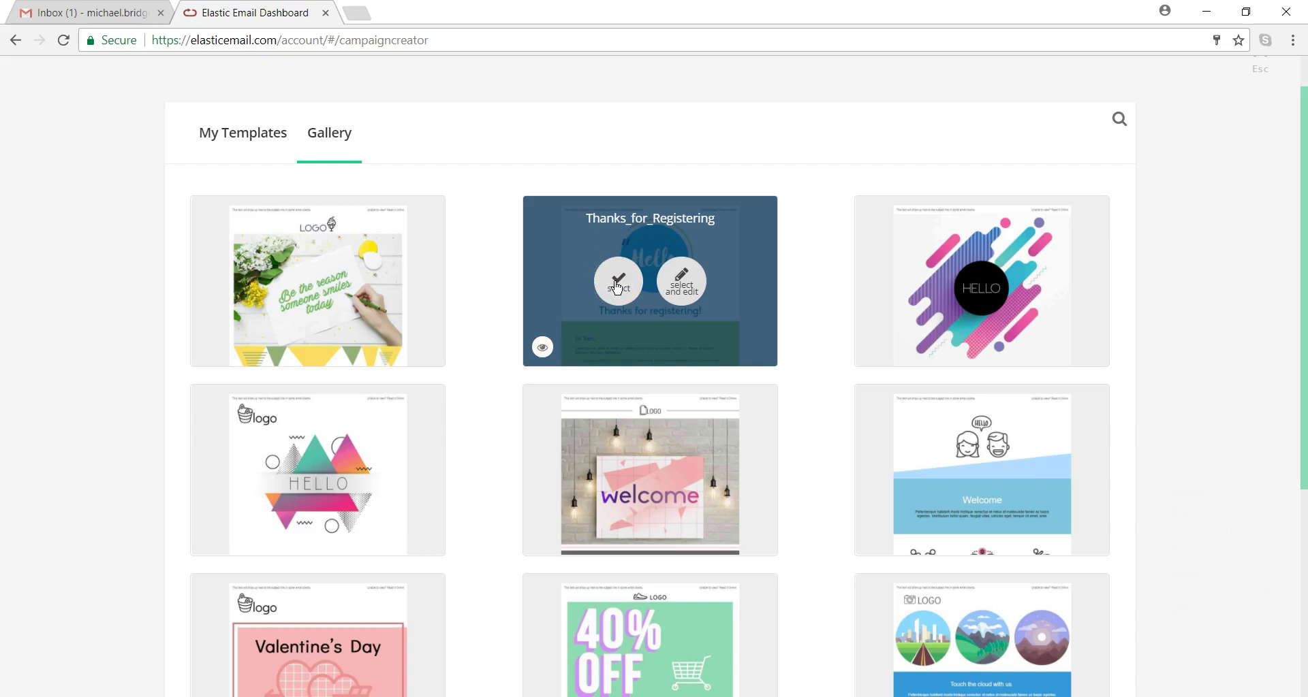
Select Thanks_for_Registering and replace the subject with 'Awesome mail you should read'.
left_click(617, 288)
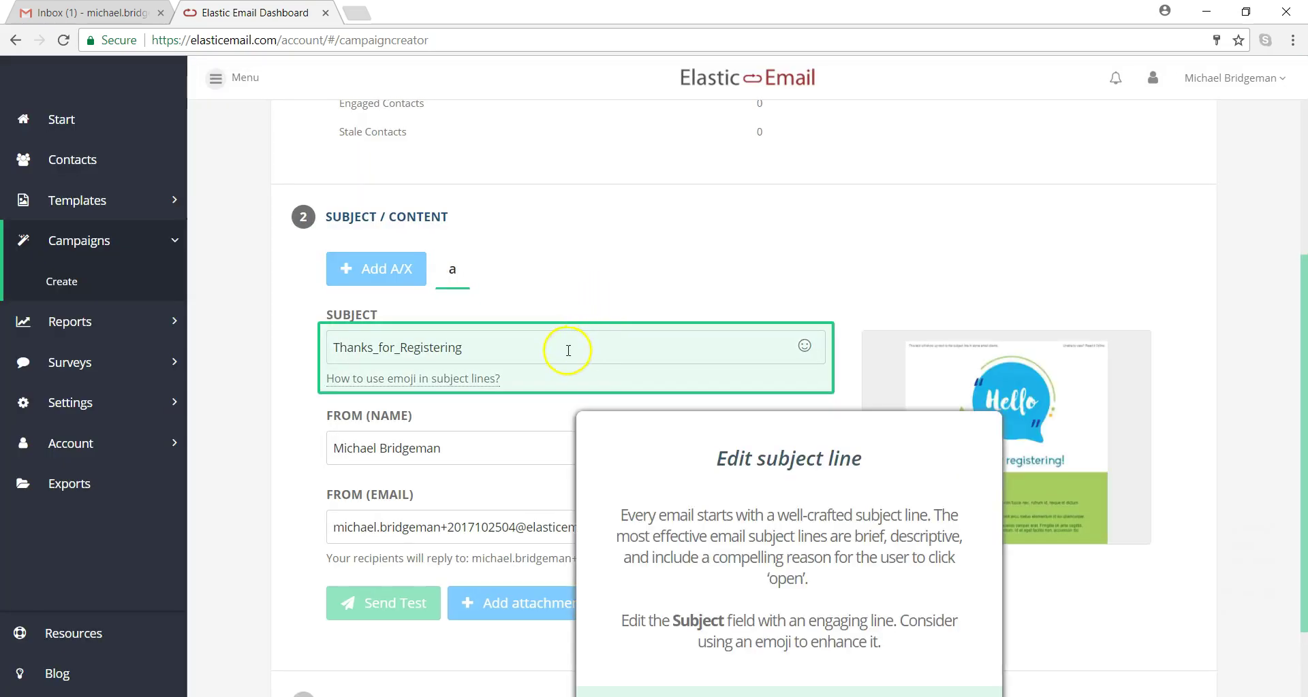
left_click(508, 352)
left_click_drag(508, 352, 296, 371)
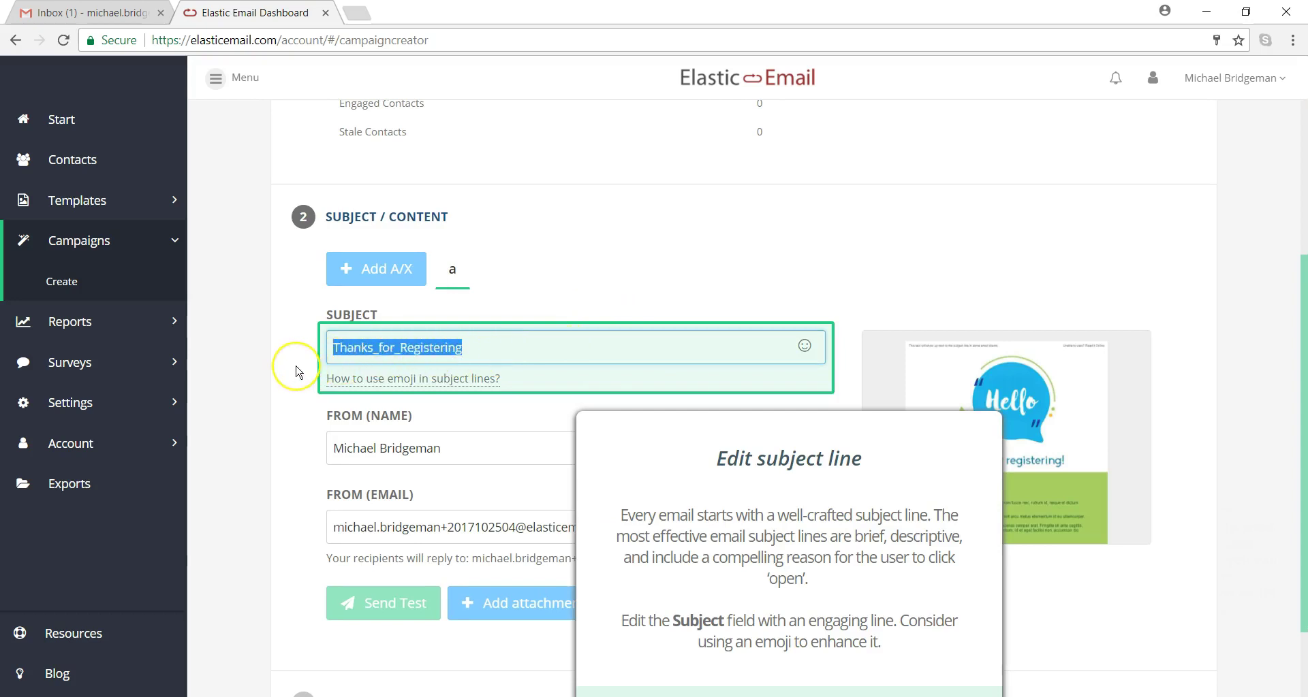
key("BackSpace")
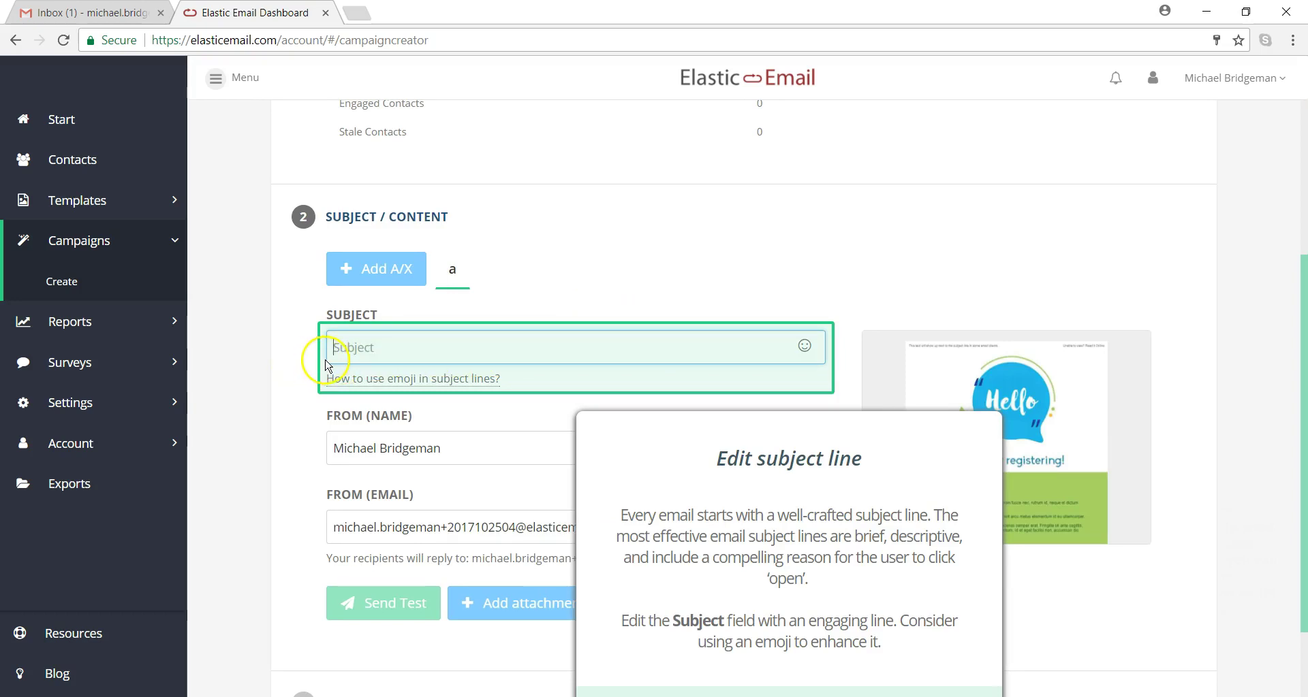
type("Awesome mail you should read")
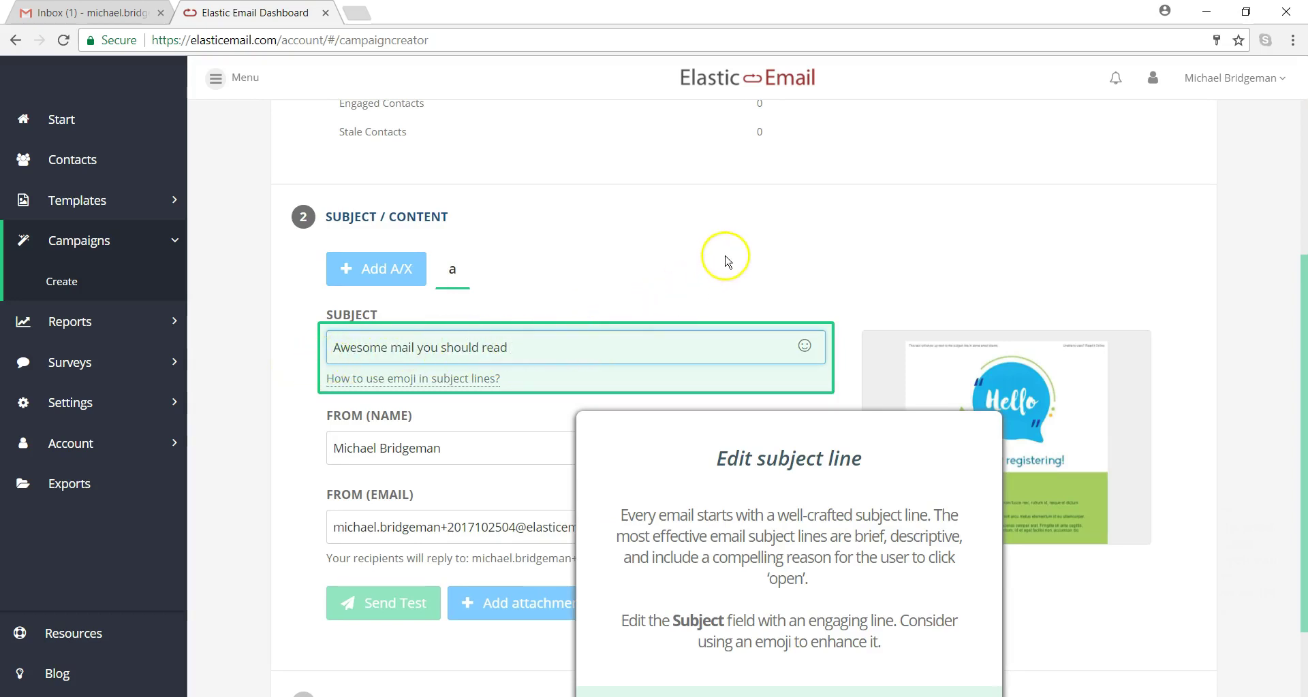
scroll(742, 238, "down", 2)
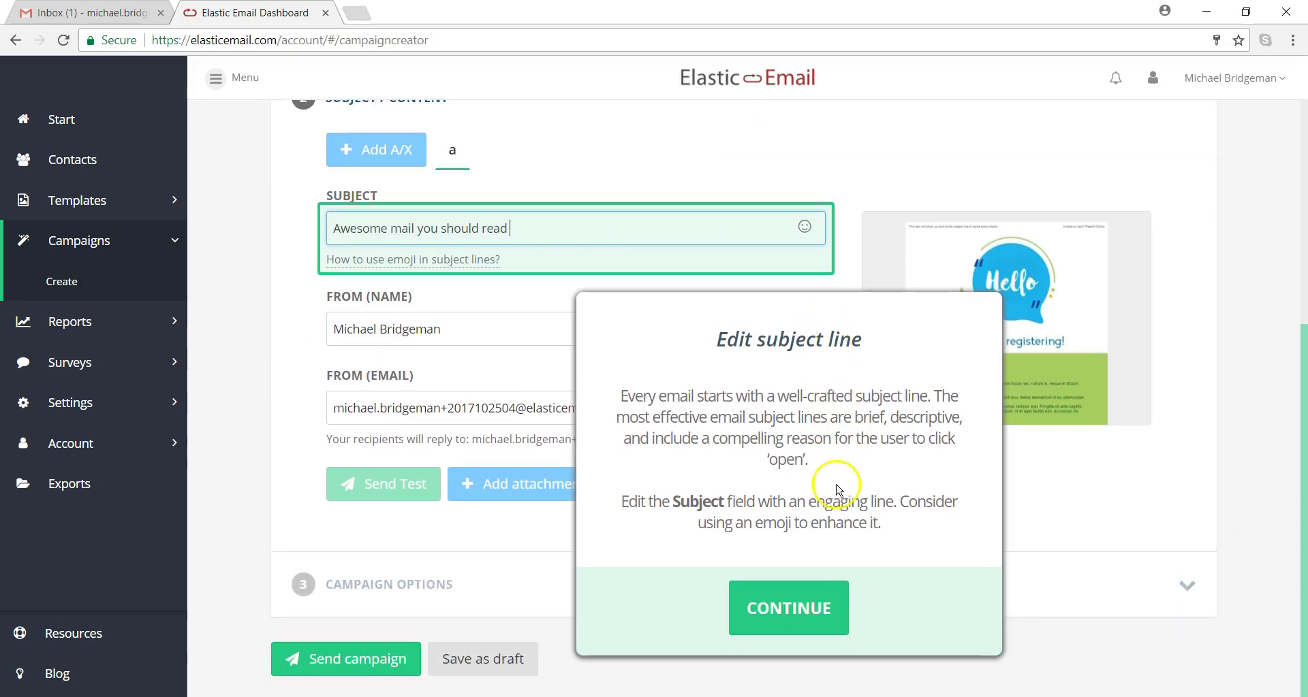
Dismiss the remaining tour tips, then send the campaign and confirm with Yes.
left_click(779, 613)
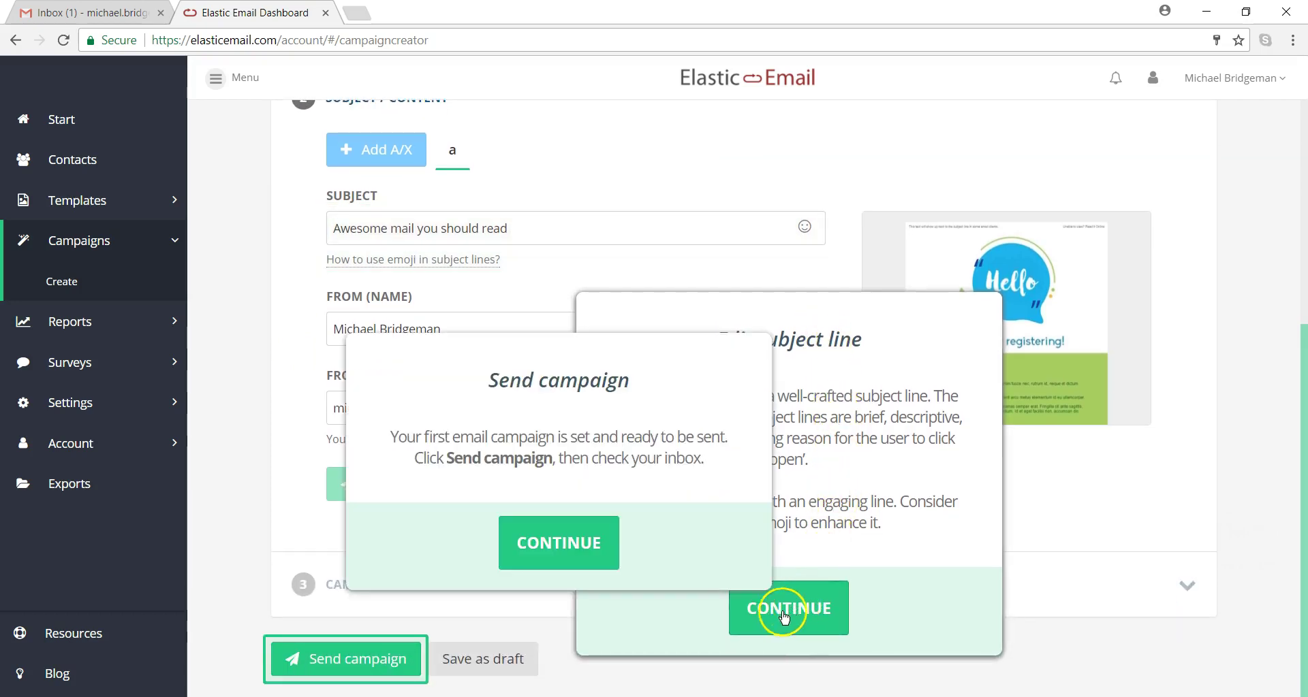
left_click(543, 548)
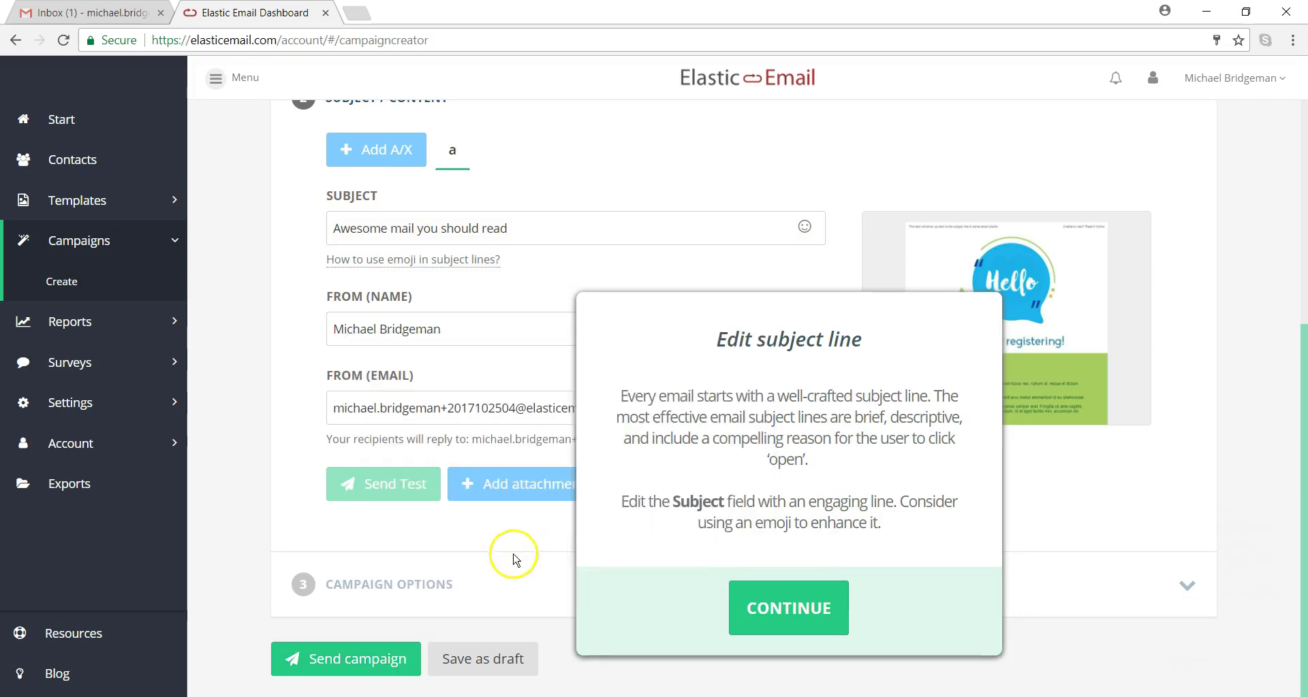
left_click(364, 660)
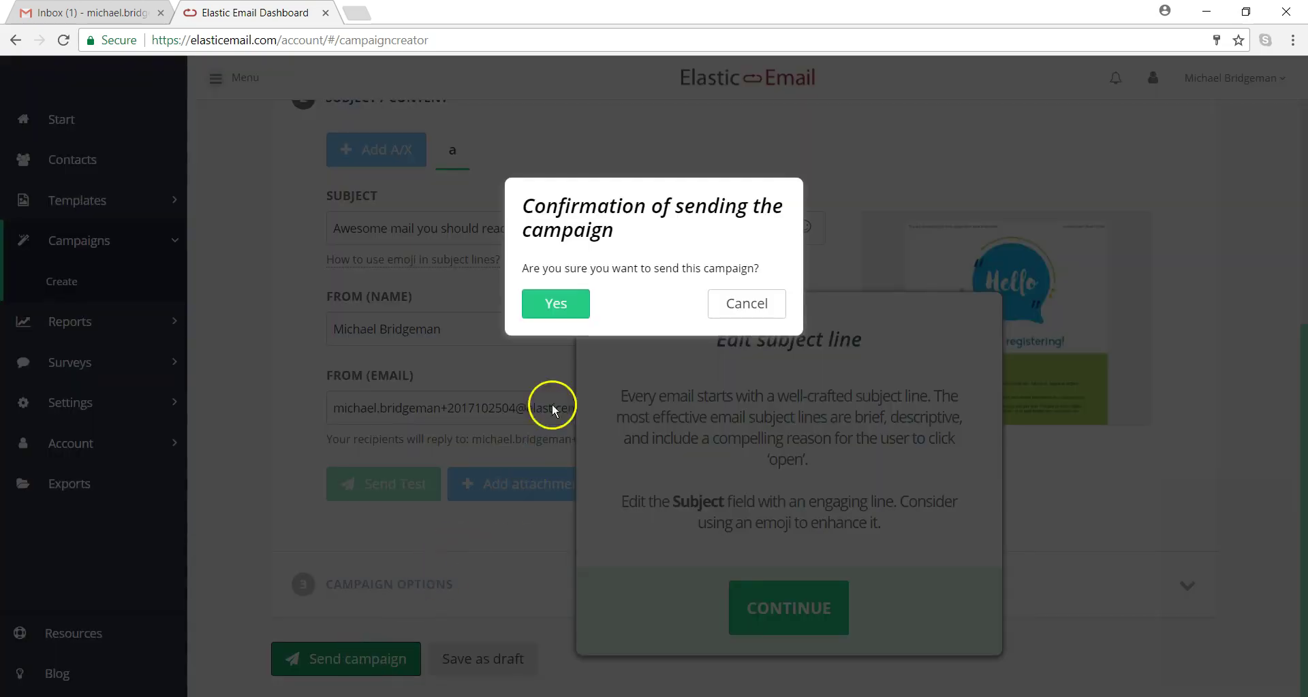
left_click(555, 308)
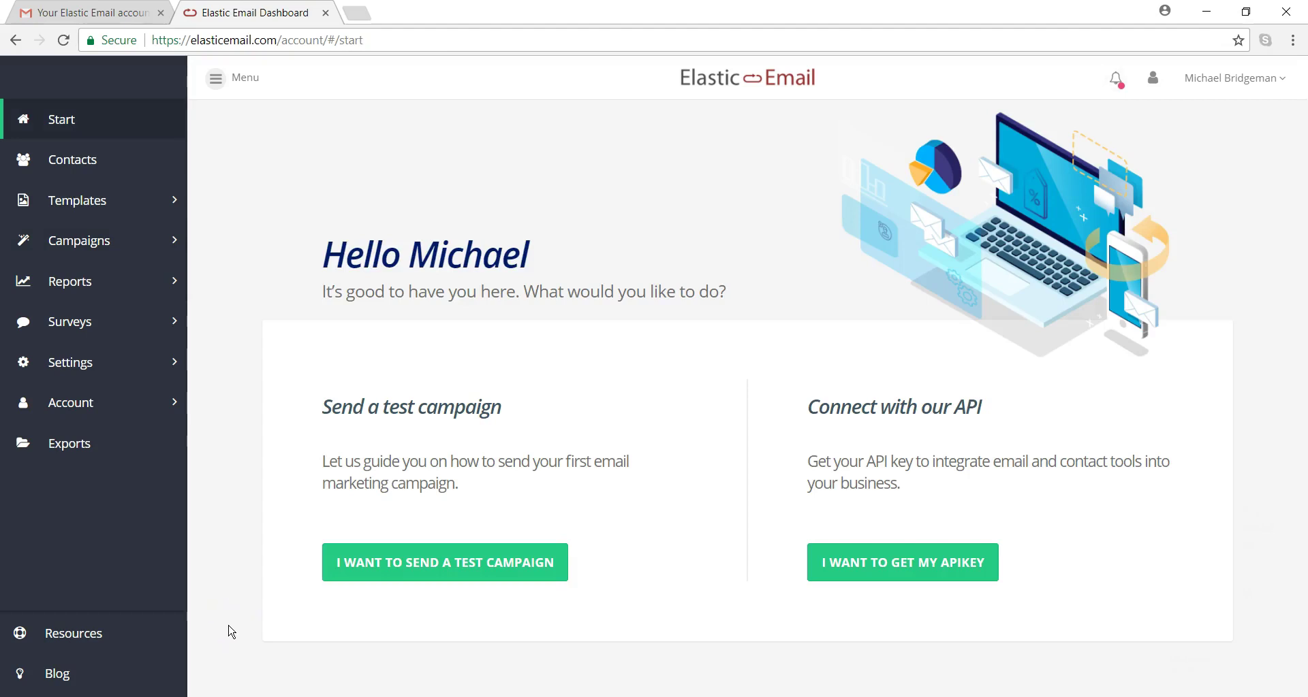
Confirm Settings > Domains lists no sending domains, then return to the Hello Michael dashboard.
left_click(230, 621)
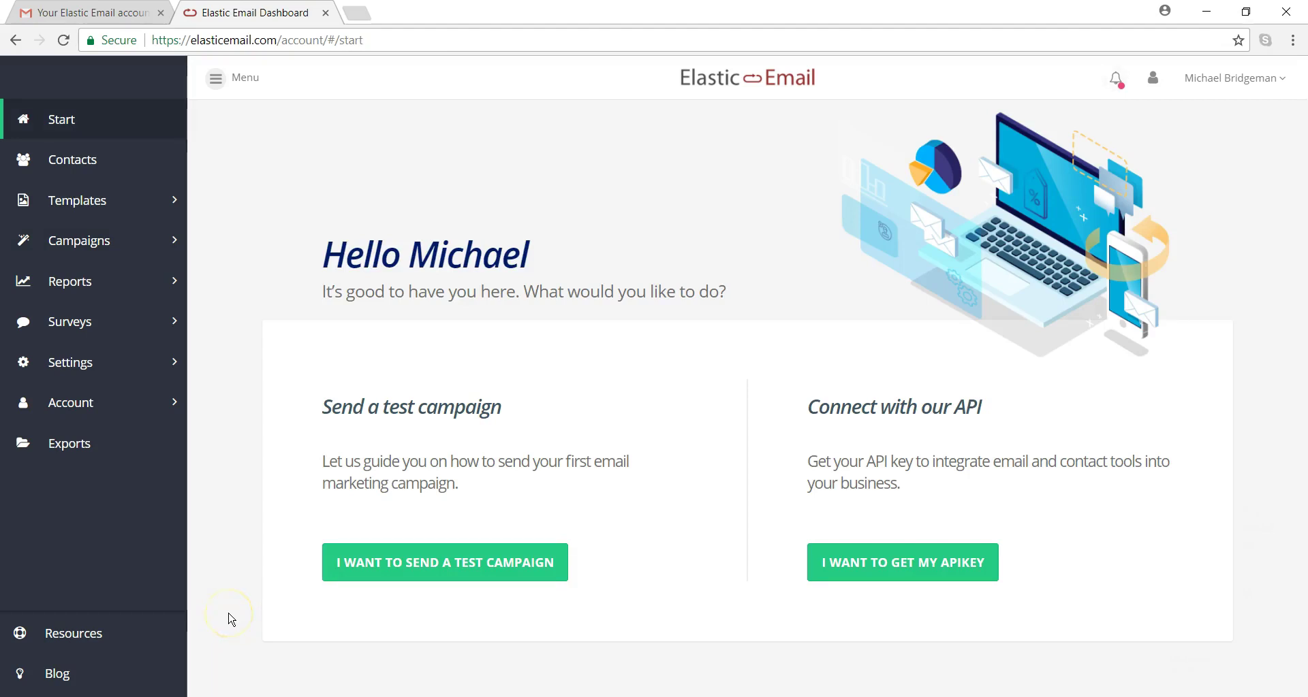
left_click(167, 367)
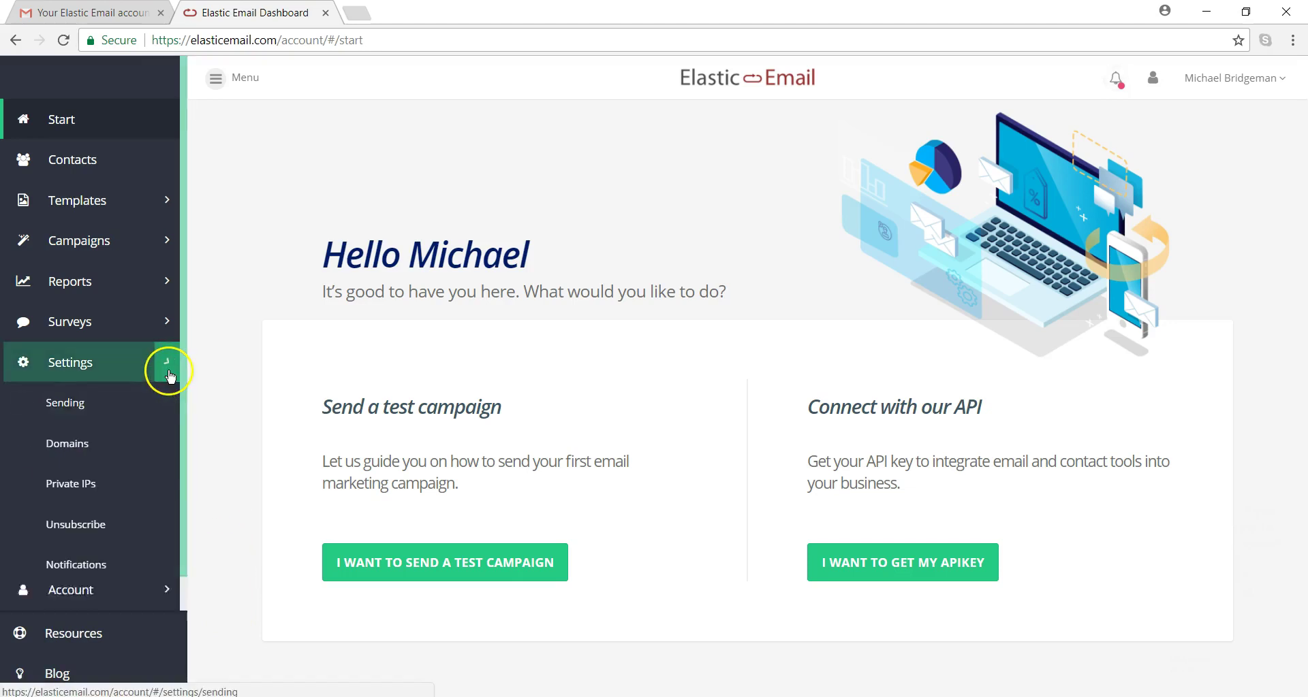
left_click(119, 445)
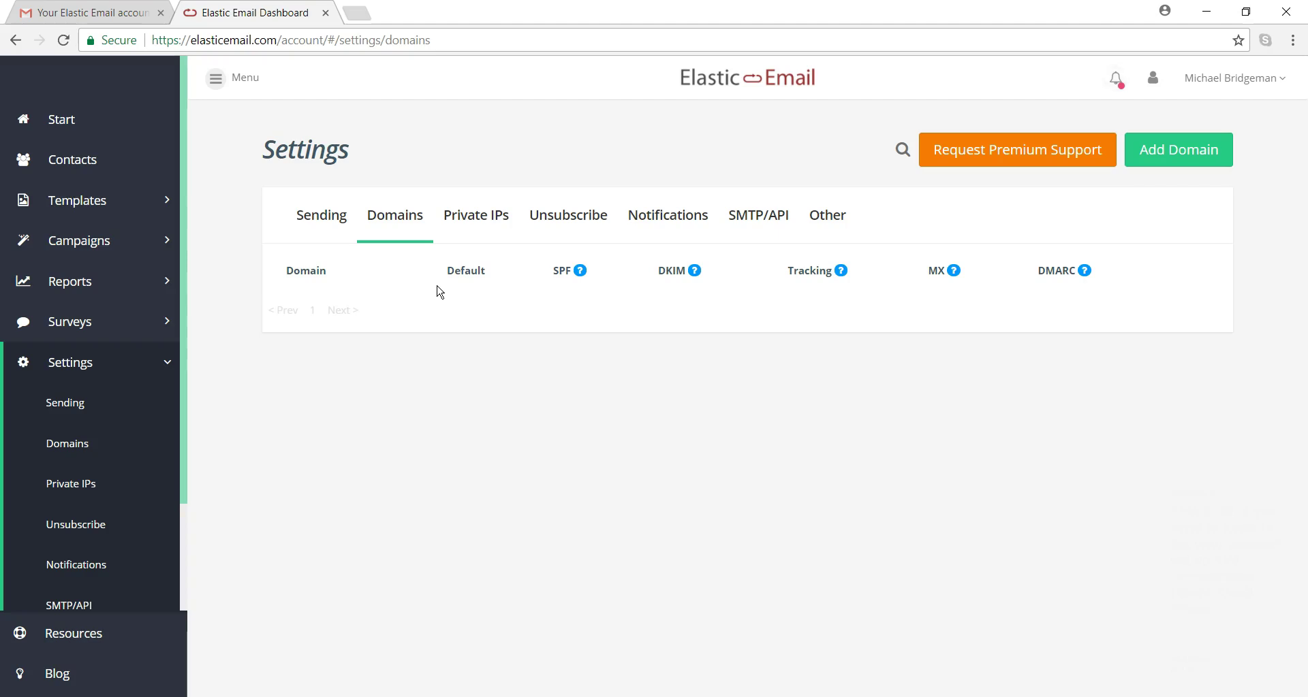
left_click(126, 122)
left_click(111, 126)
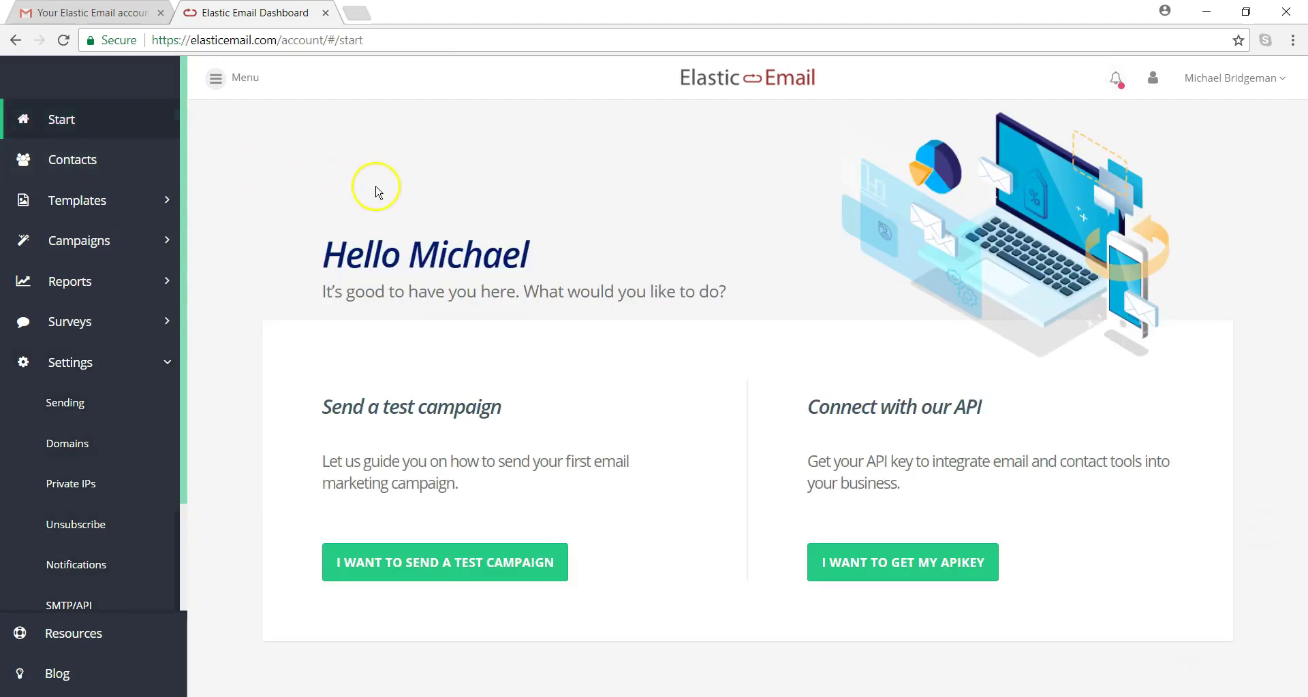